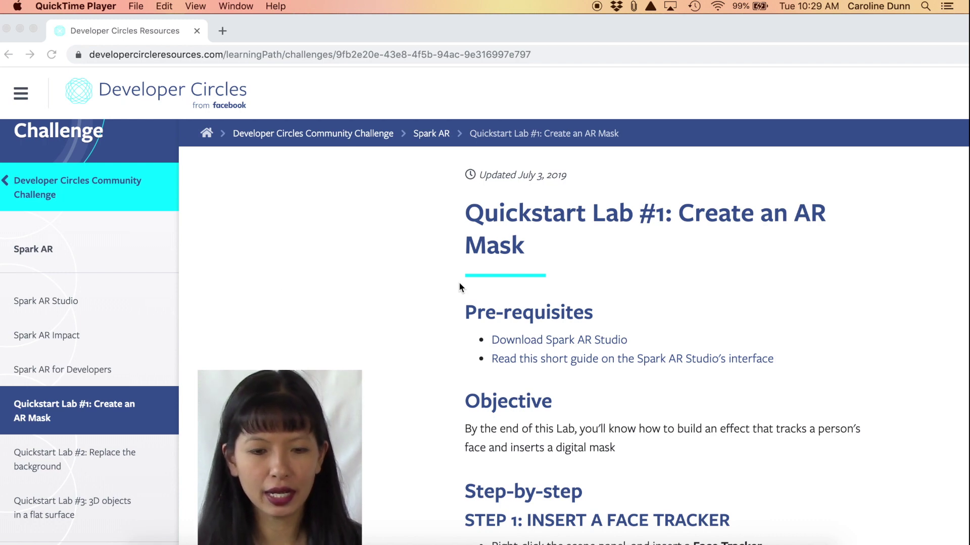
Open the 'Quickstart Lab #2: Replace the background' page from the Developer Circles sidebar.
left_click(110, 453)
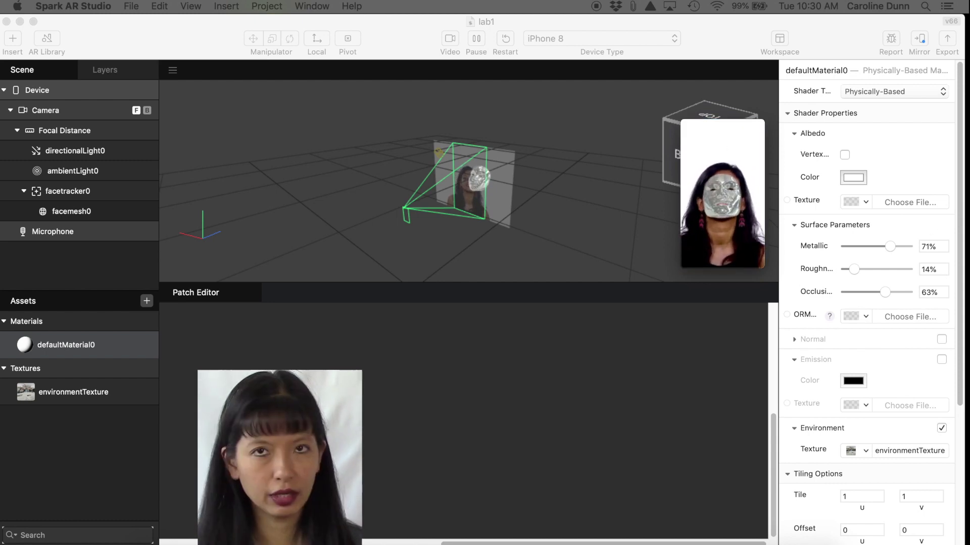
In the lab1 project, select Device in the Scene panel.
left_click(87, 92)
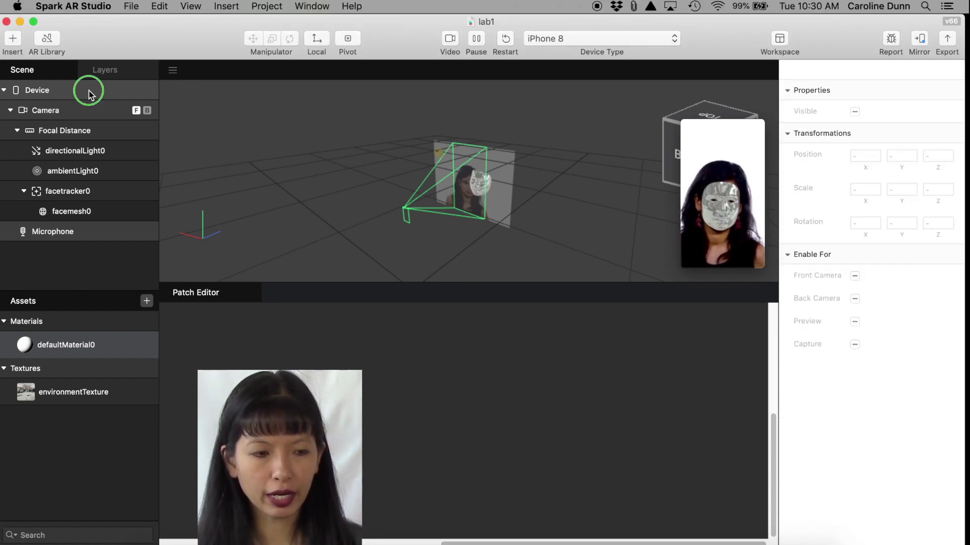
Insert a canvas under Device.
right_click(89, 94)
mouse_move(127, 96)
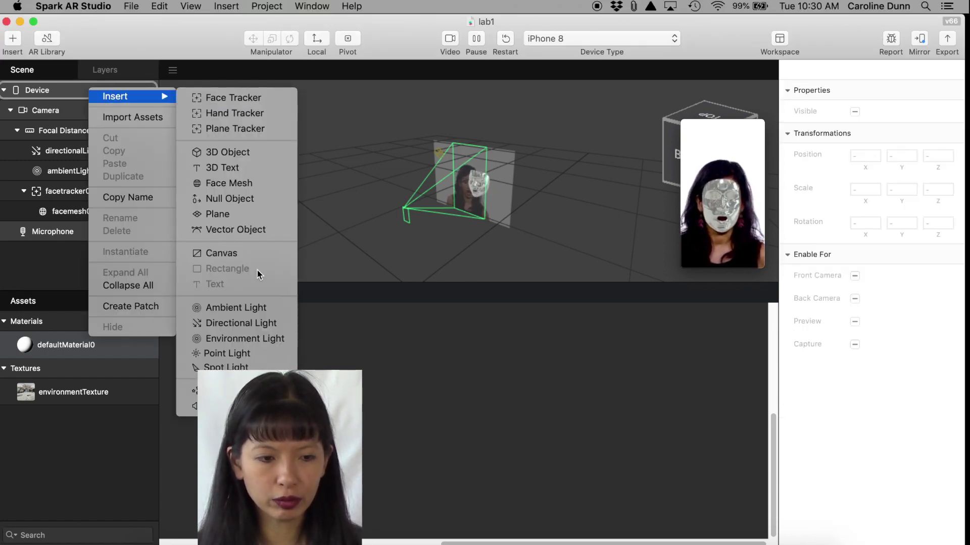
left_click(261, 255)
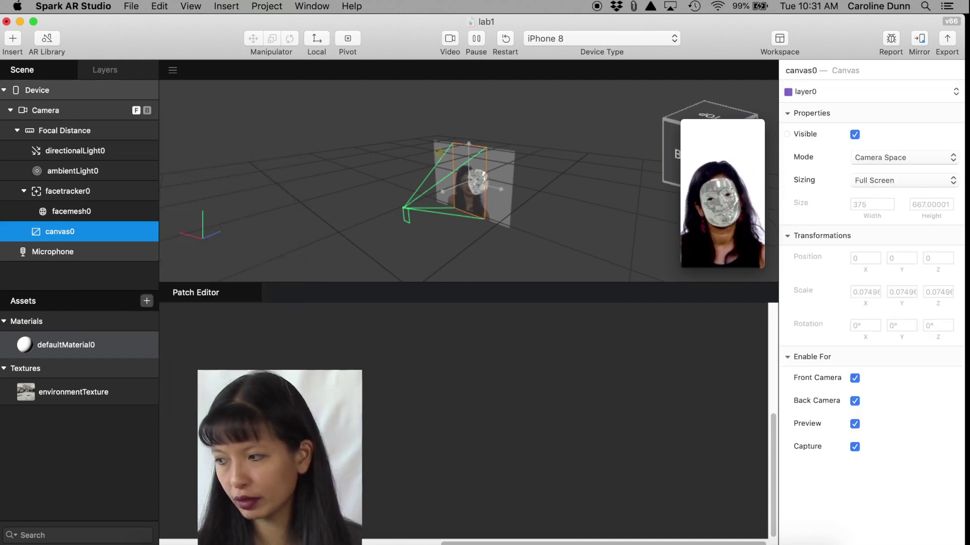
Insert a rectangle inside canvas0 and select rectangle0.
right_click(89, 233)
mouse_move(109, 244)
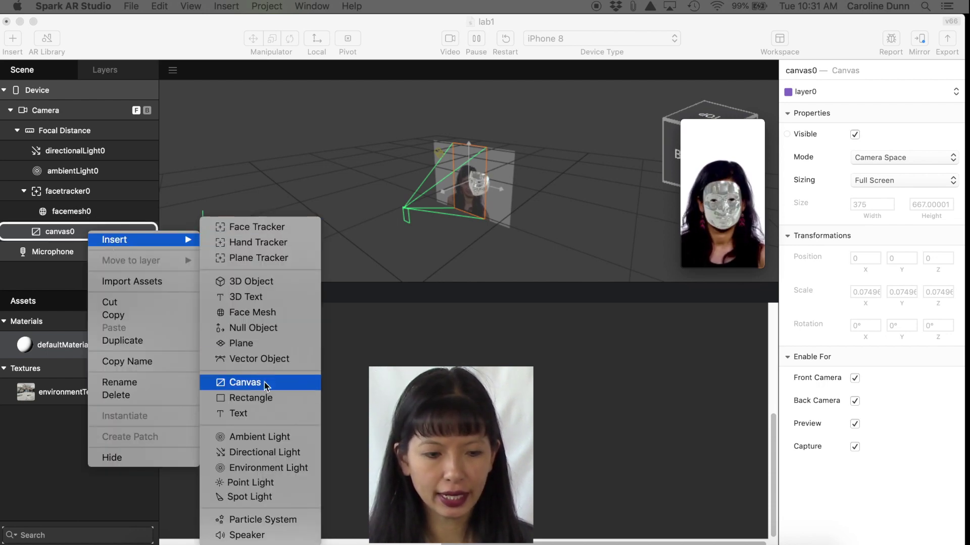
left_click(265, 399)
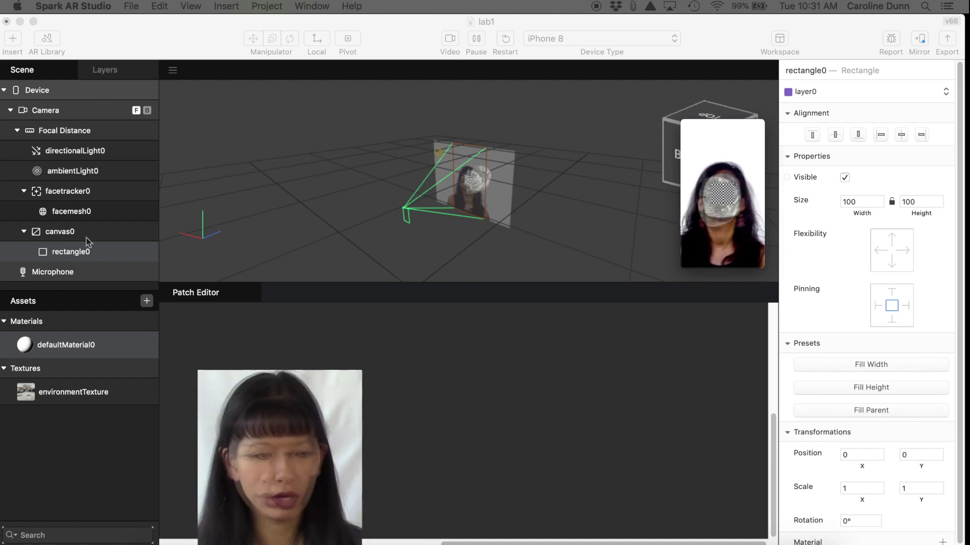
left_click(94, 255)
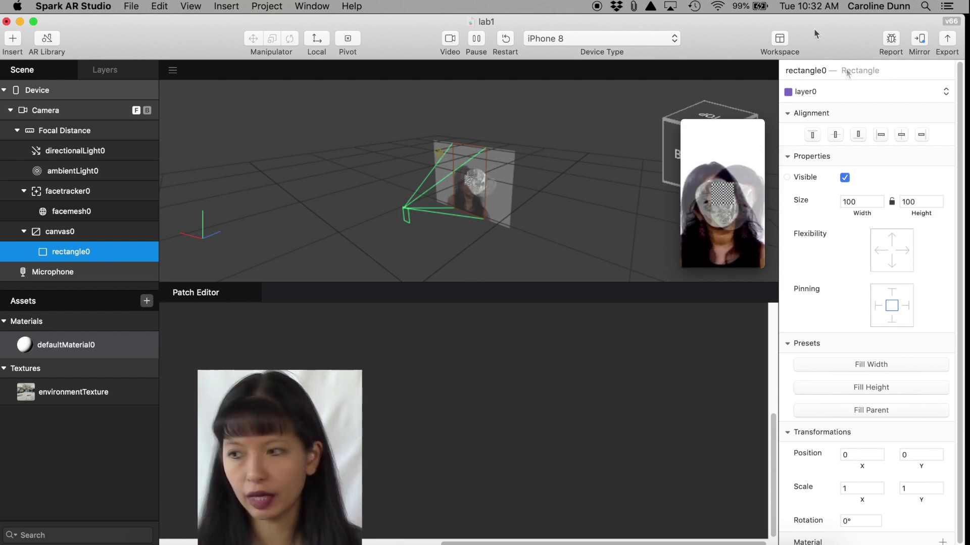
left_click(191, 7)
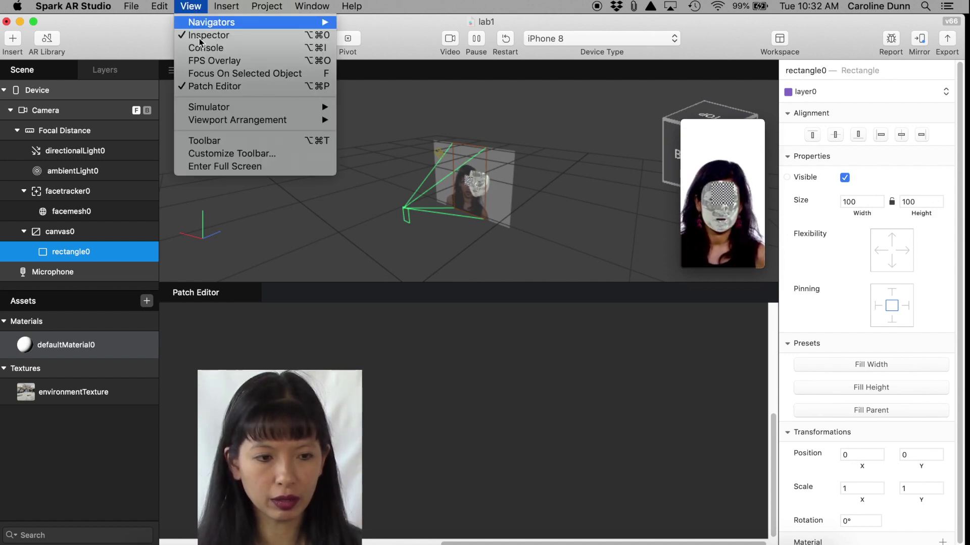
left_click(214, 87)
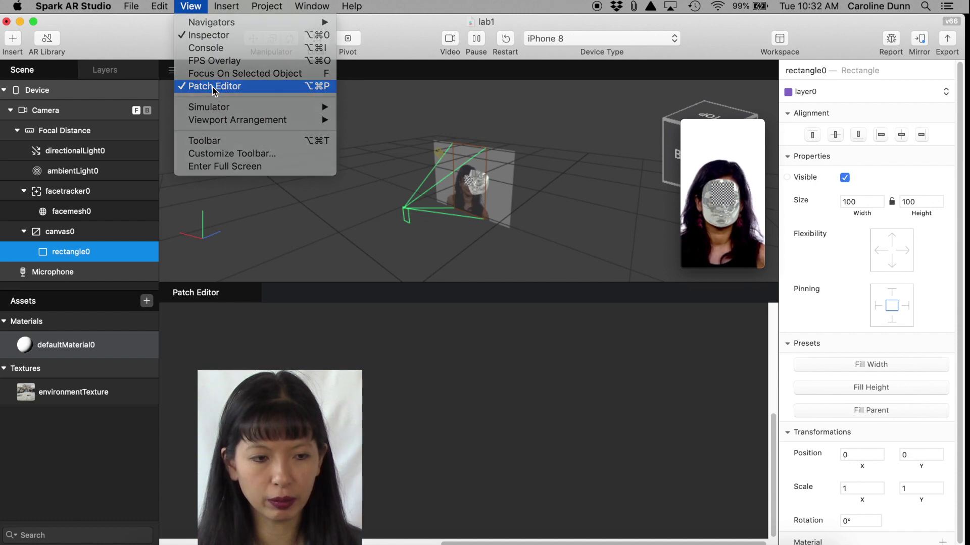
left_click(192, 6)
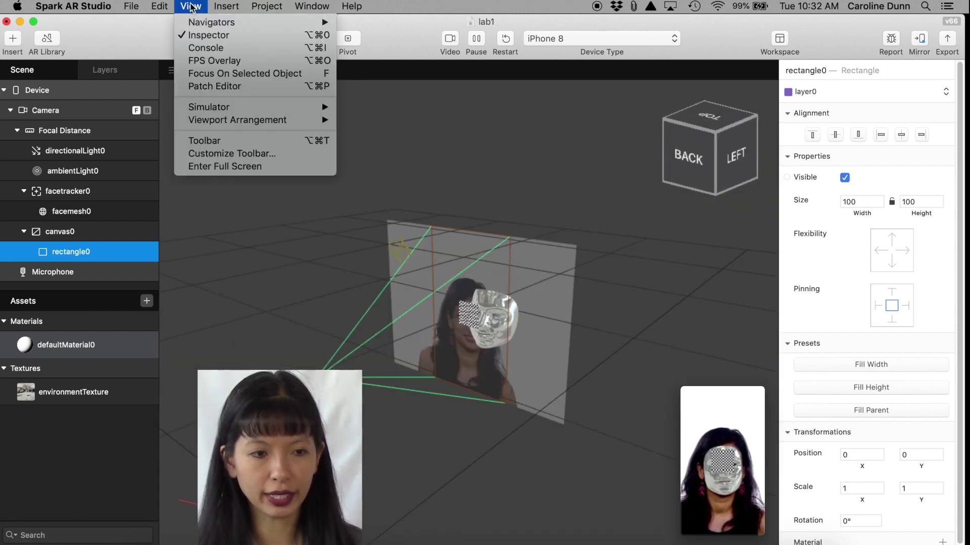
left_click(205, 86)
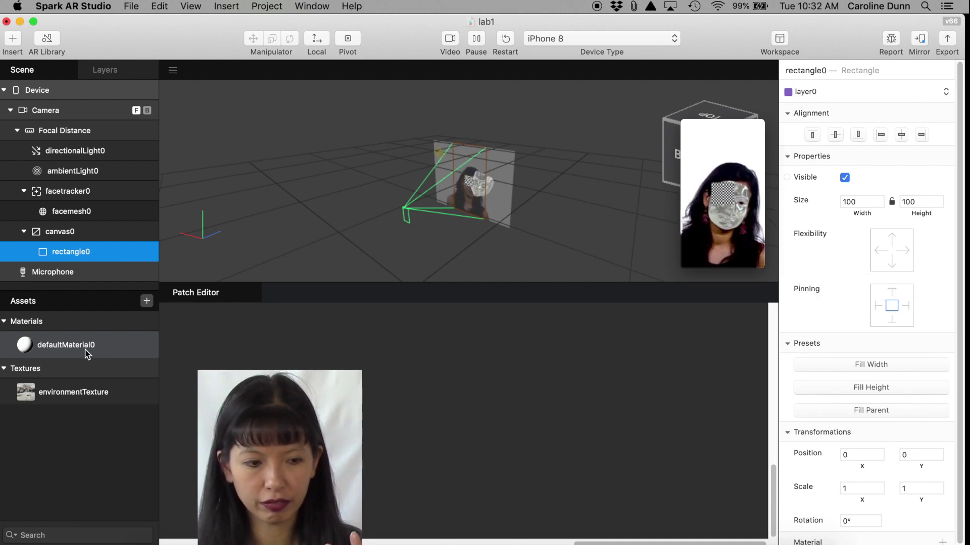
Rename defaultMaterial0 to 'face'.
left_click(67, 348)
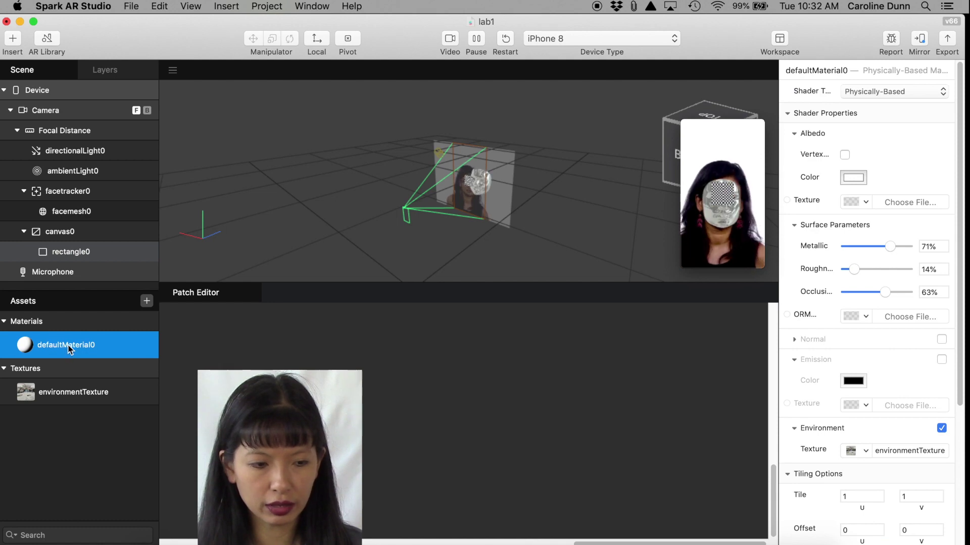
double_click(71, 346)
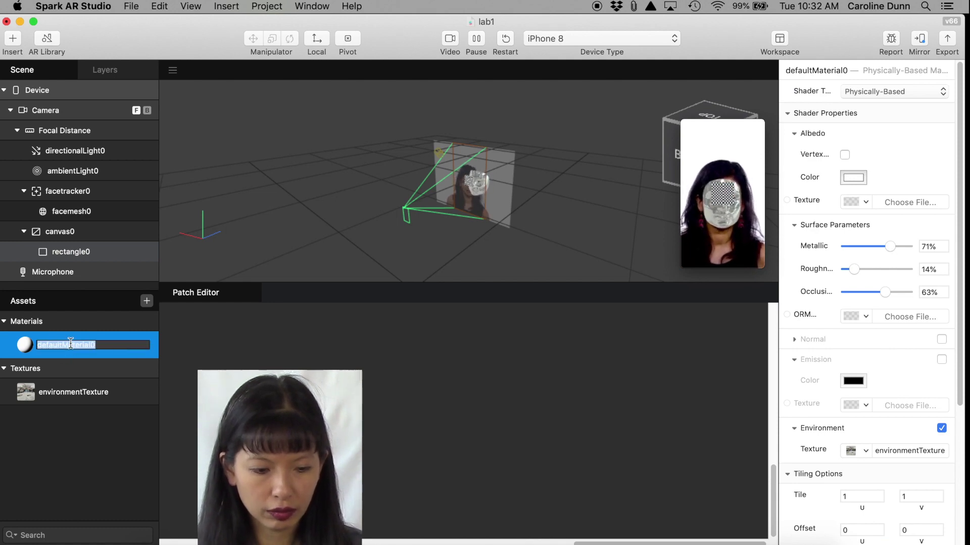
type("face")
key("Return")
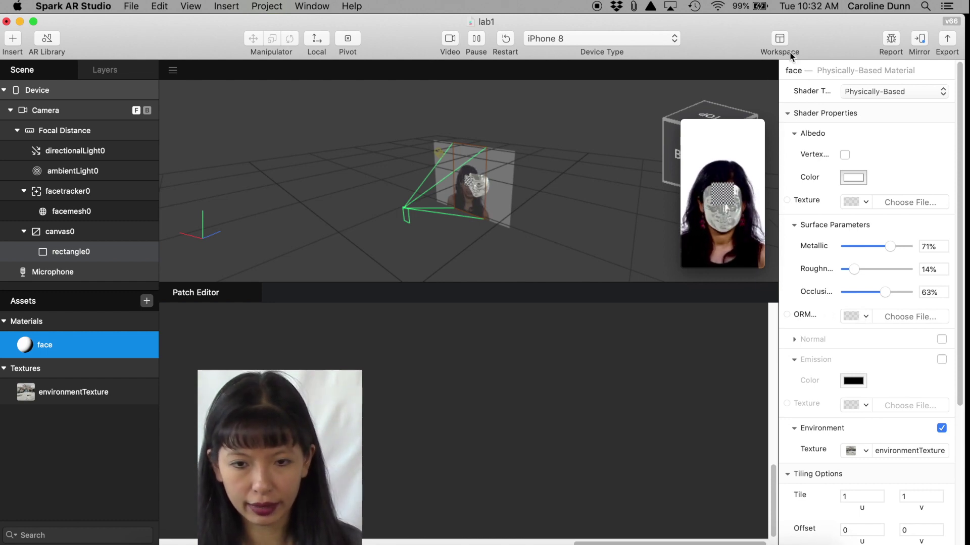
Create a new material for rectangle0.
double_click(90, 255)
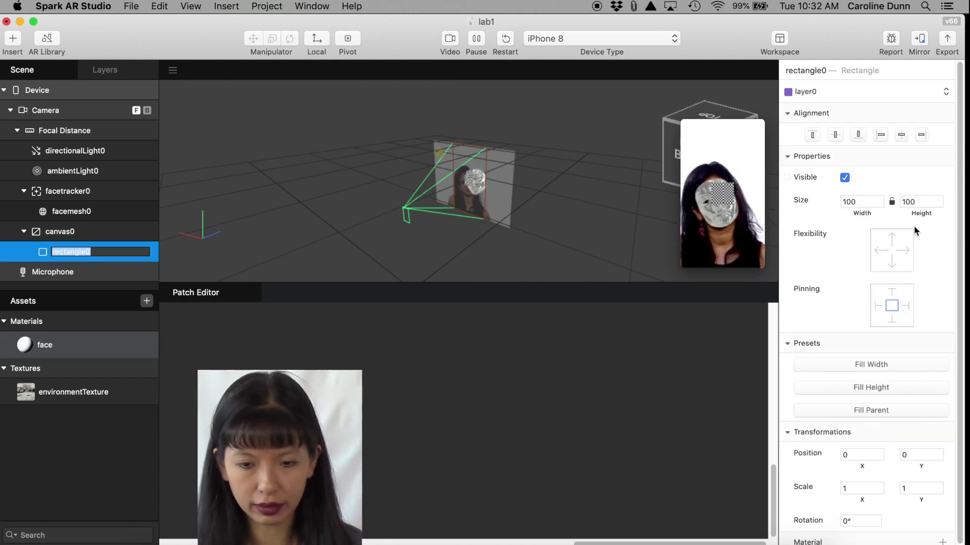
left_click(942, 539)
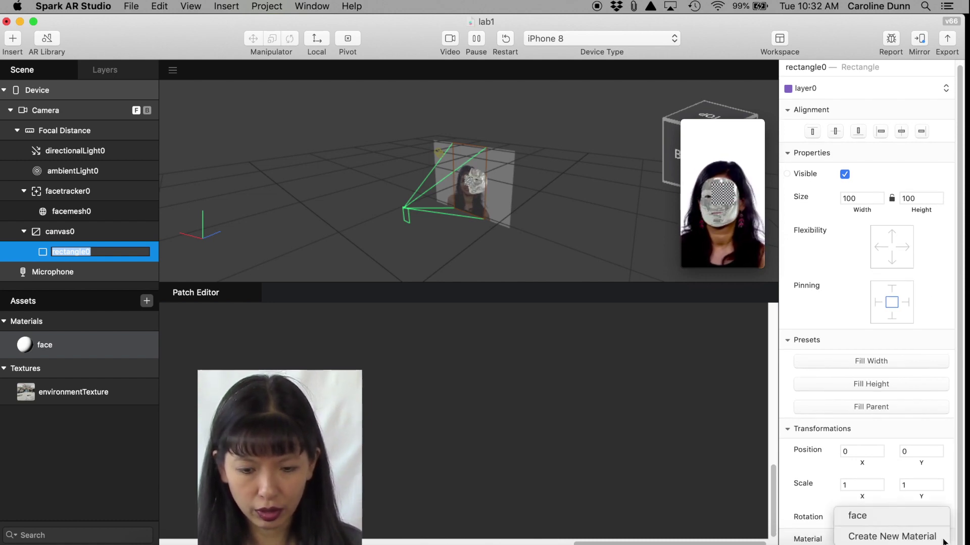
left_click(899, 537)
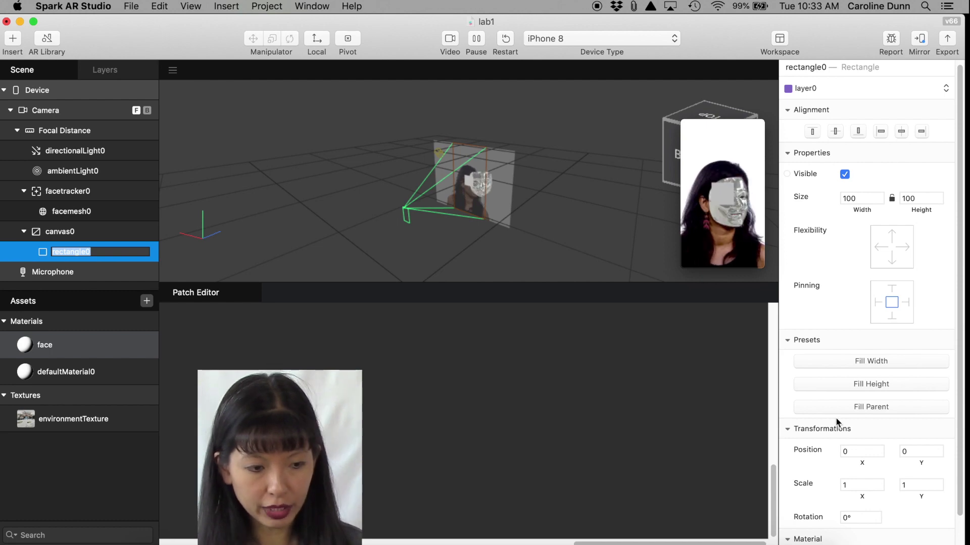
left_click(96, 373)
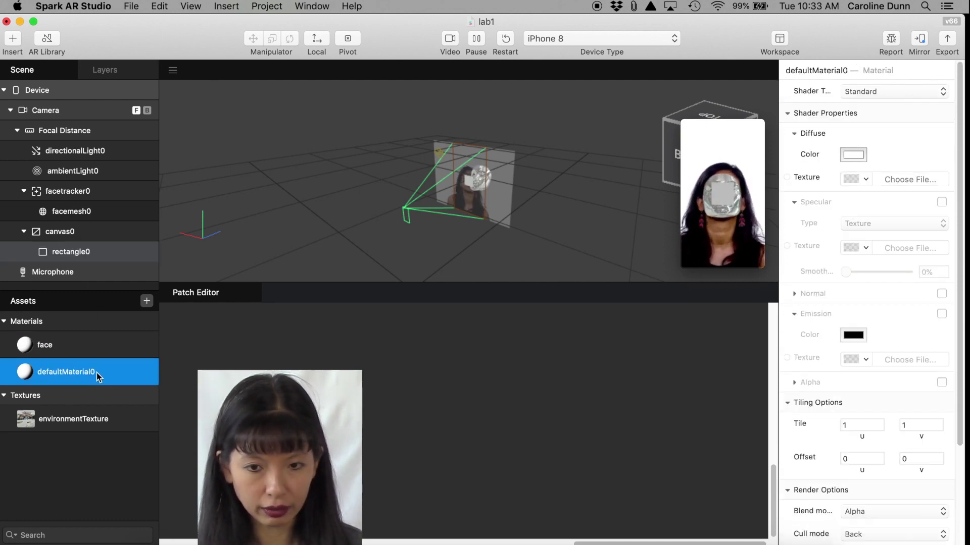
left_click(469, 349)
scroll(878, 538, "down", 2)
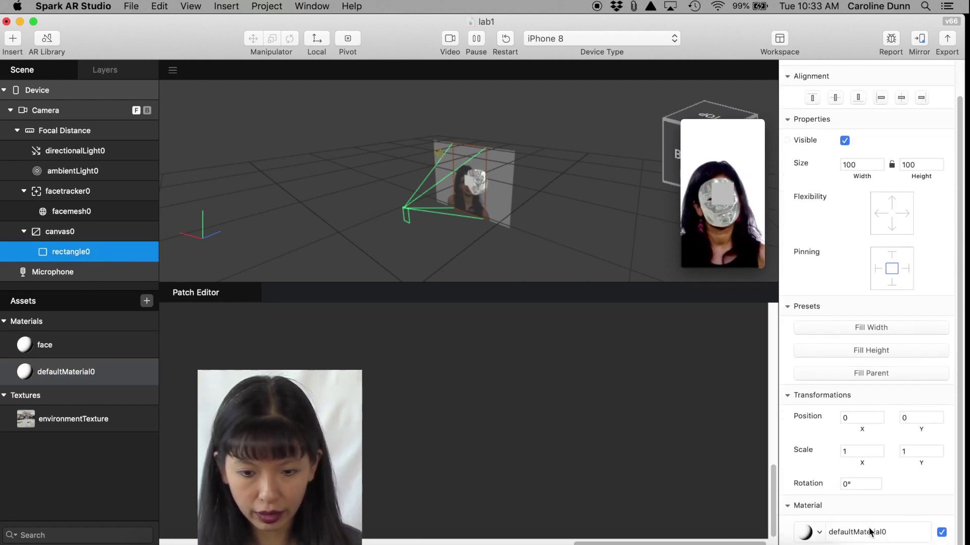
Rename the rectangle's new material to 'background' and select it for editing.
left_click(87, 376)
double_click(84, 371)
type("background")
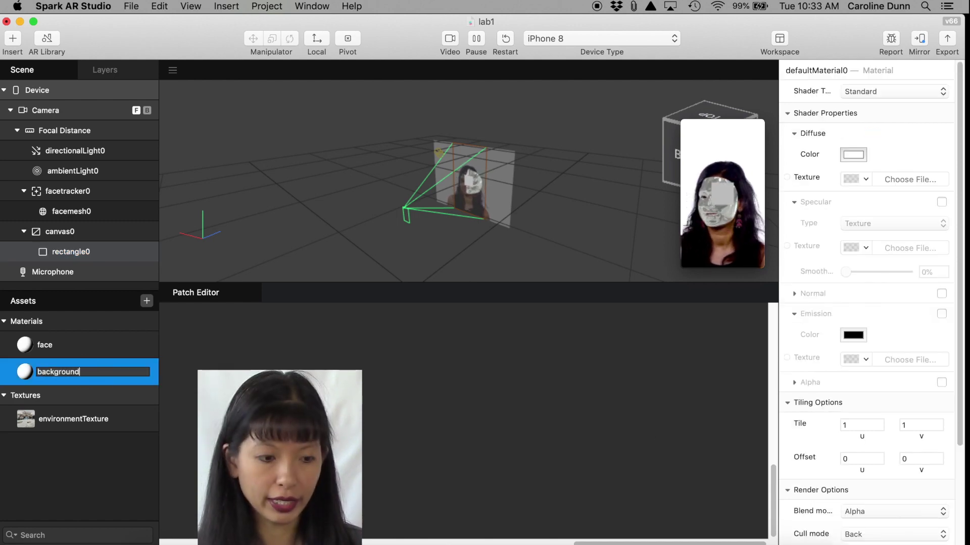
key("Return")
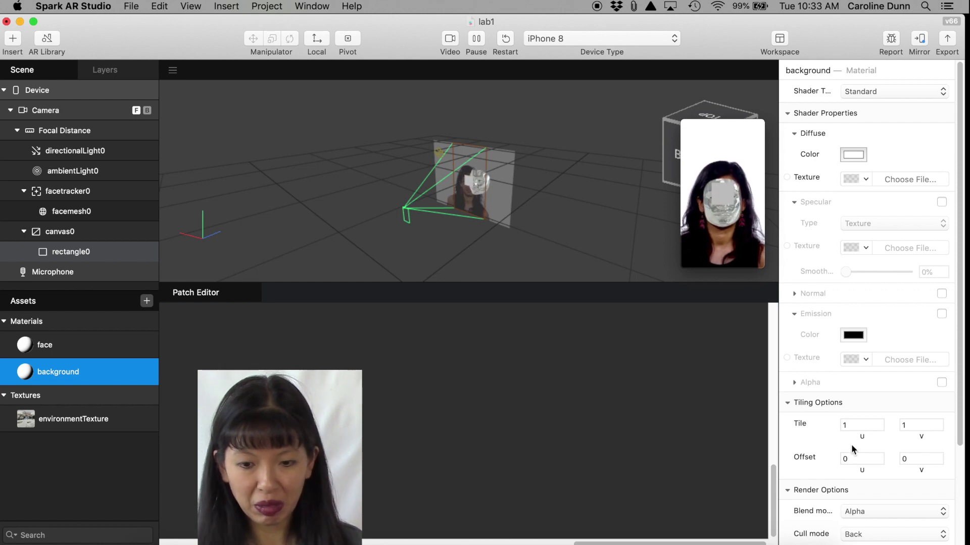
scroll(878, 449, "down", 6)
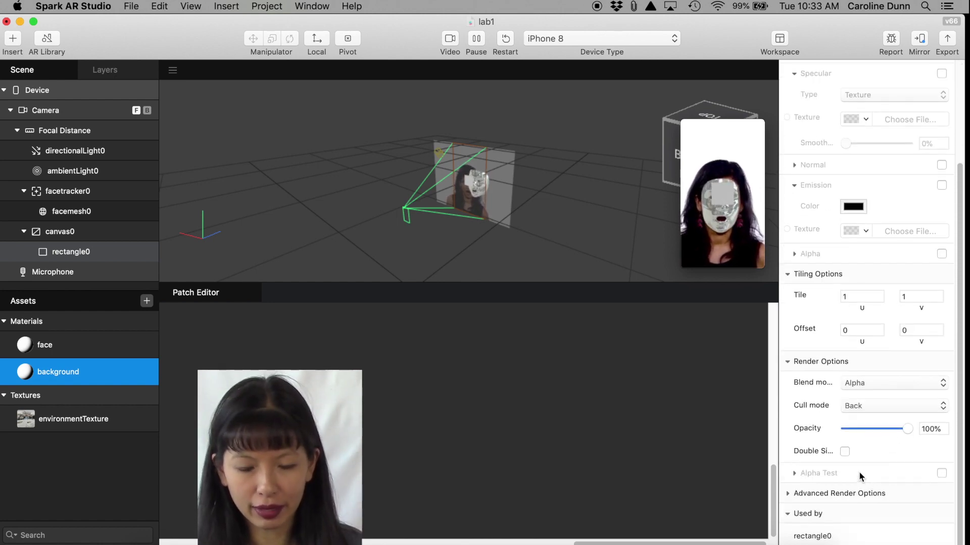
left_click(115, 253)
scroll(889, 416, "down", 2)
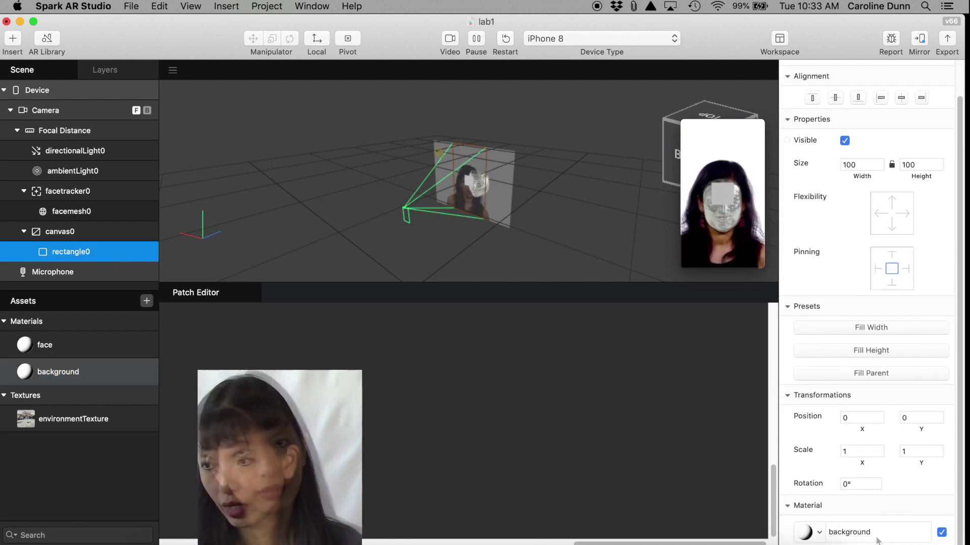
left_click(94, 373)
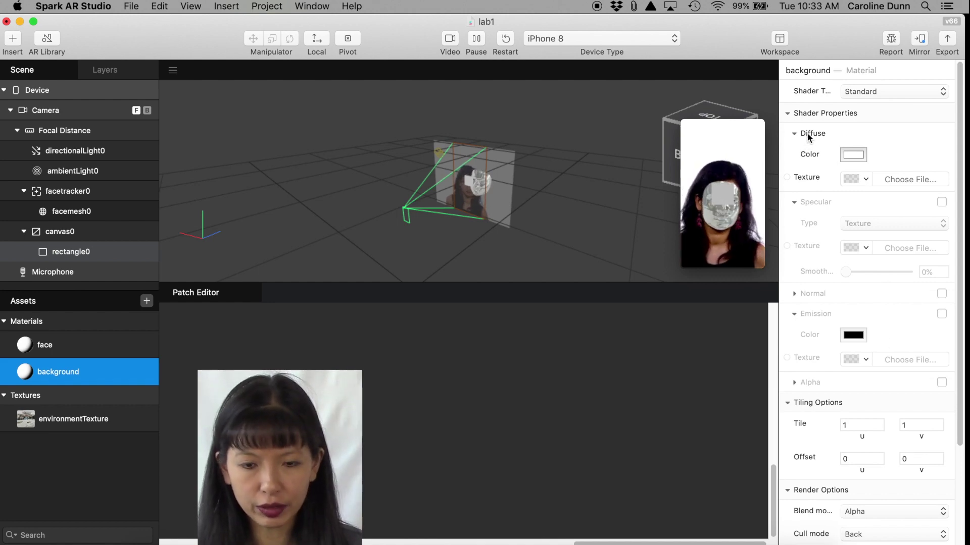
Make the background material's Diffuse Texture a patch in the Patch Editor.
left_click(786, 176)
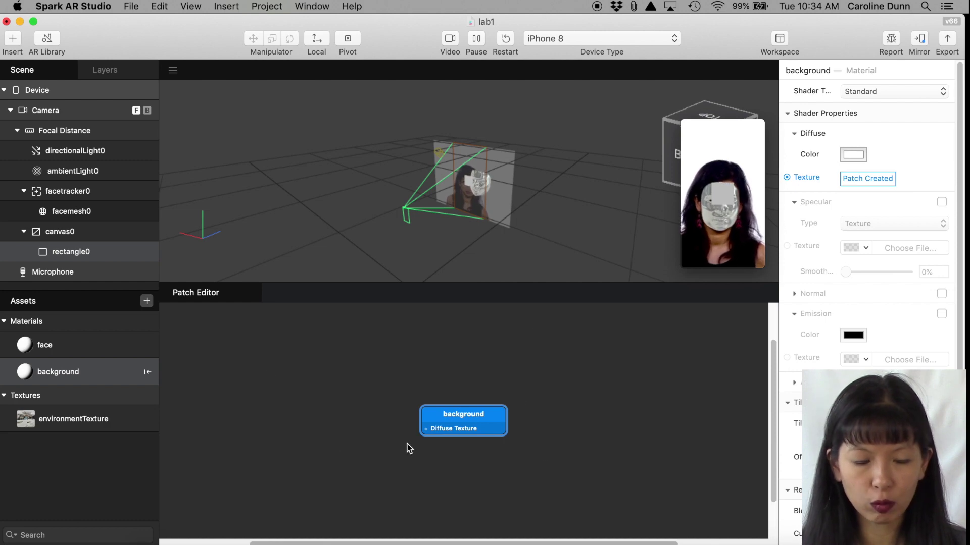
right_click(264, 370)
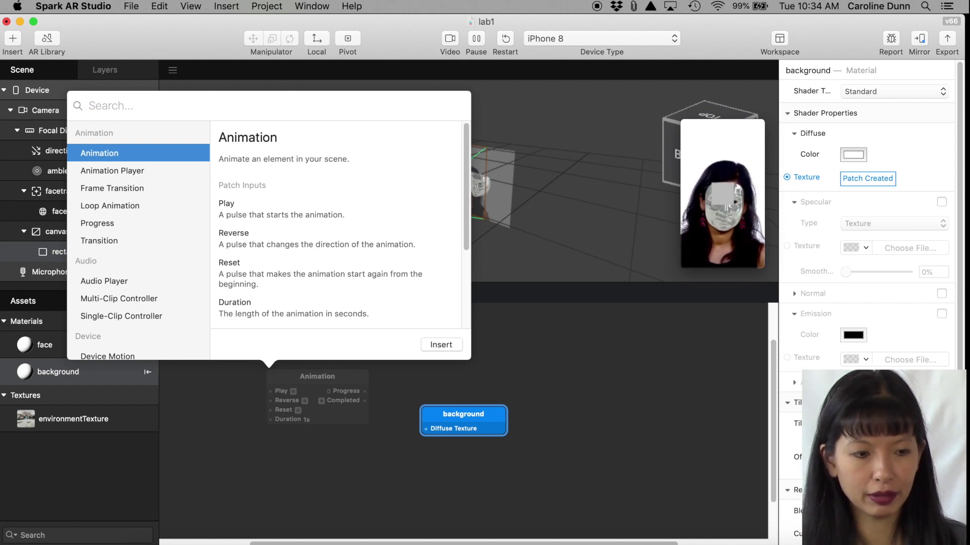
Insert a Value patch, set its type to Color, and choose Green.
type("value")
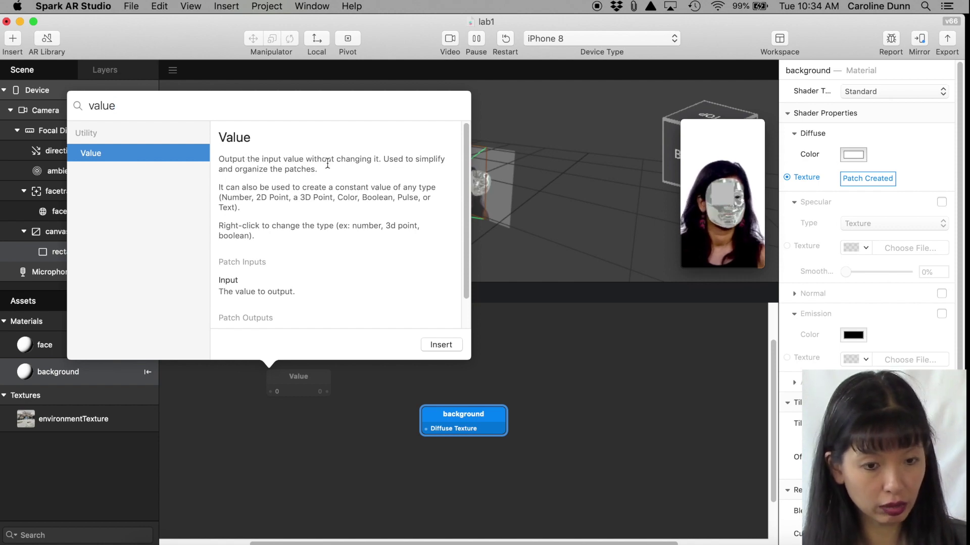
left_click(441, 344)
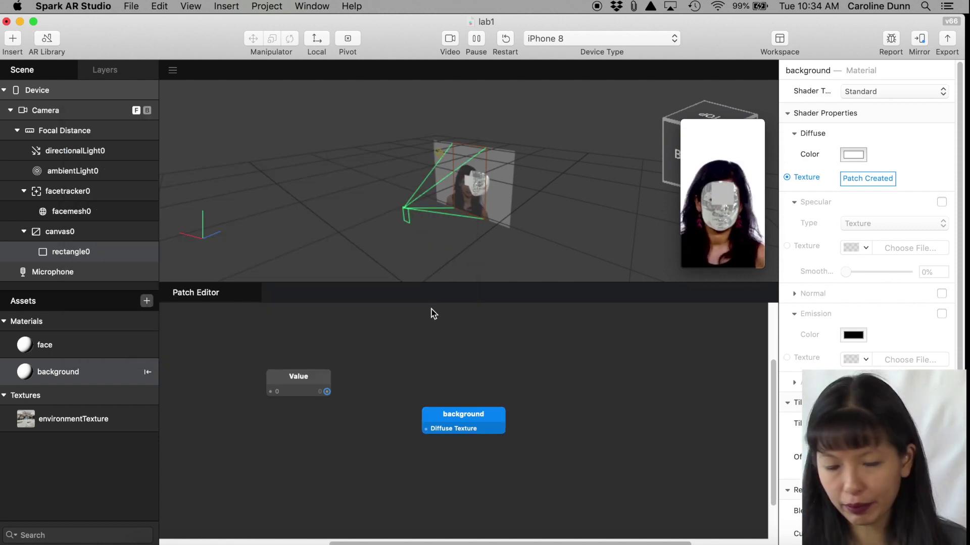
right_click(305, 377)
mouse_move(350, 388)
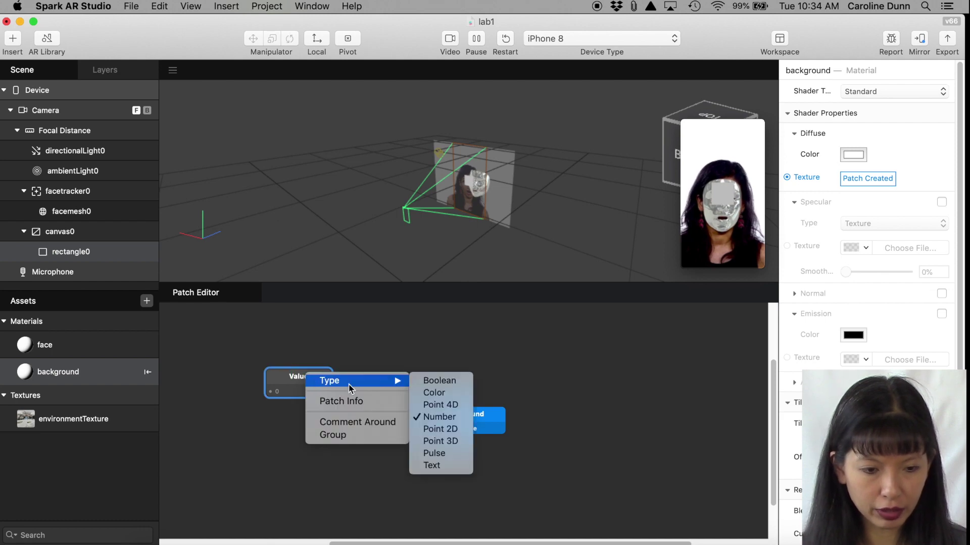
left_click(458, 392)
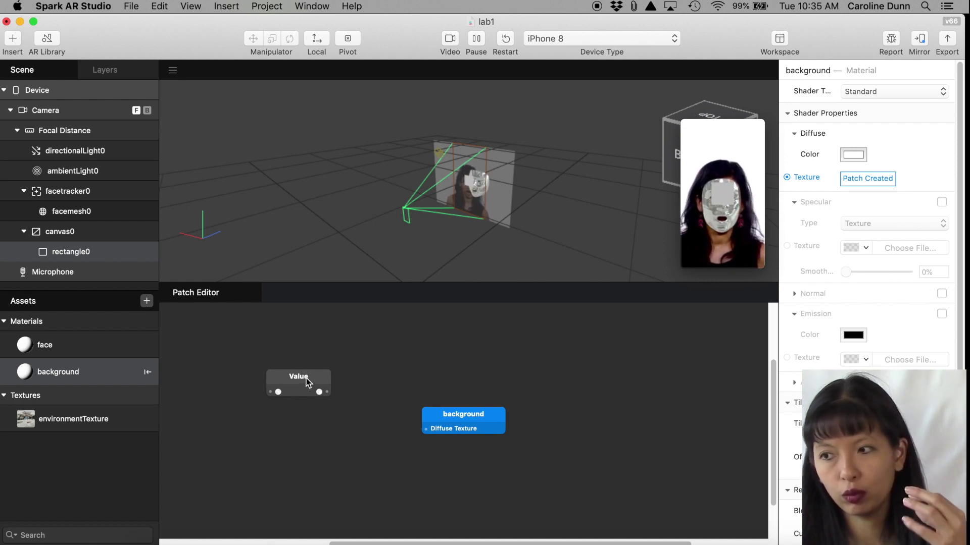
left_click(278, 392)
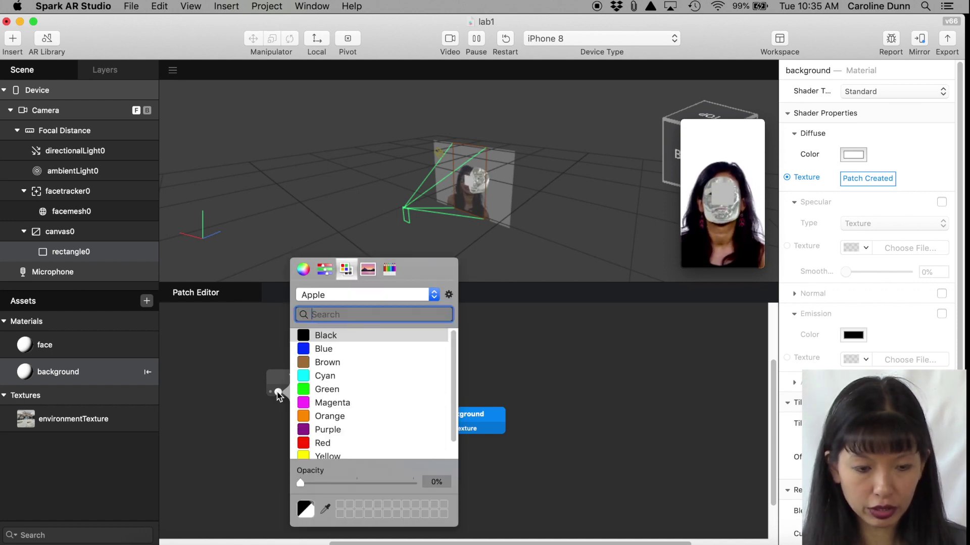
left_click(333, 389)
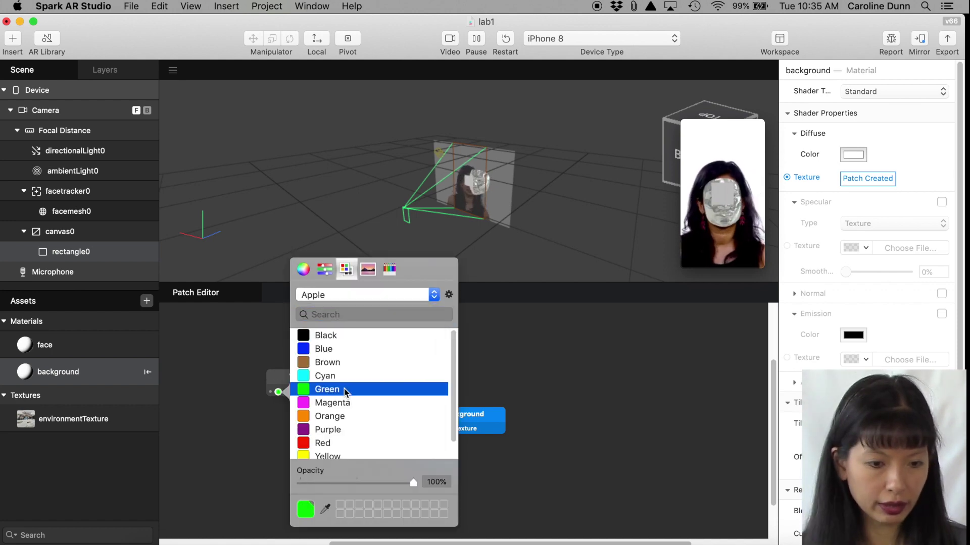
left_click(210, 426)
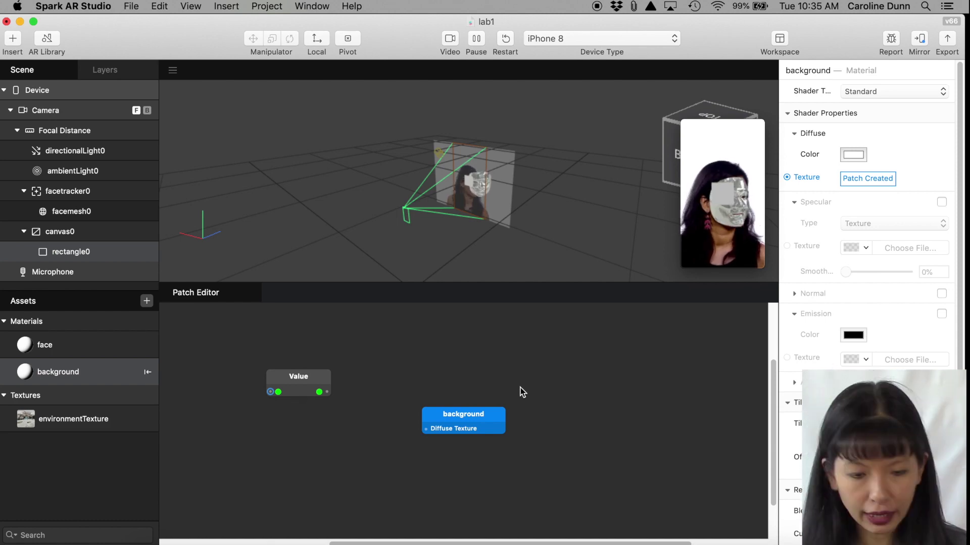
Connect the green Value output to the background's Diffuse Texture input.
left_click_drag(327, 391, 426, 429)
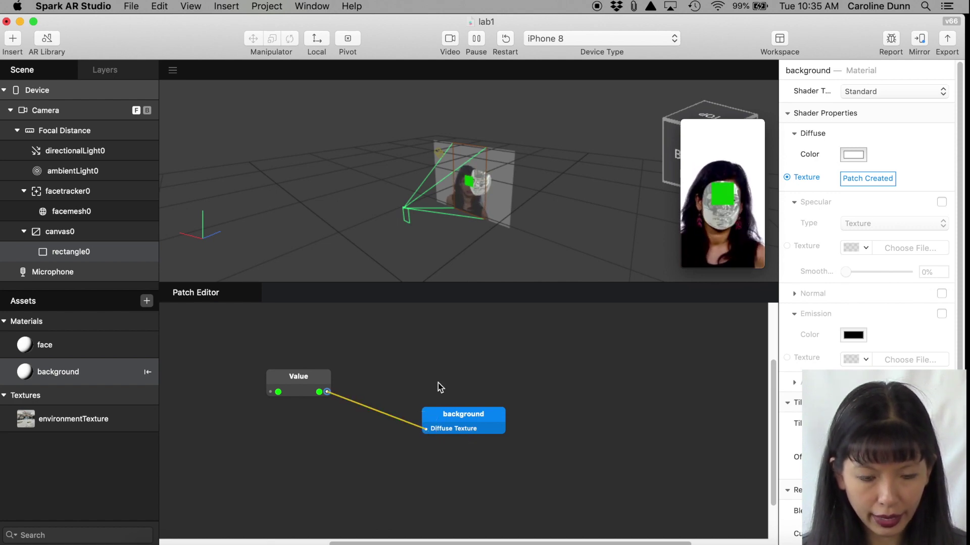
left_click(721, 217)
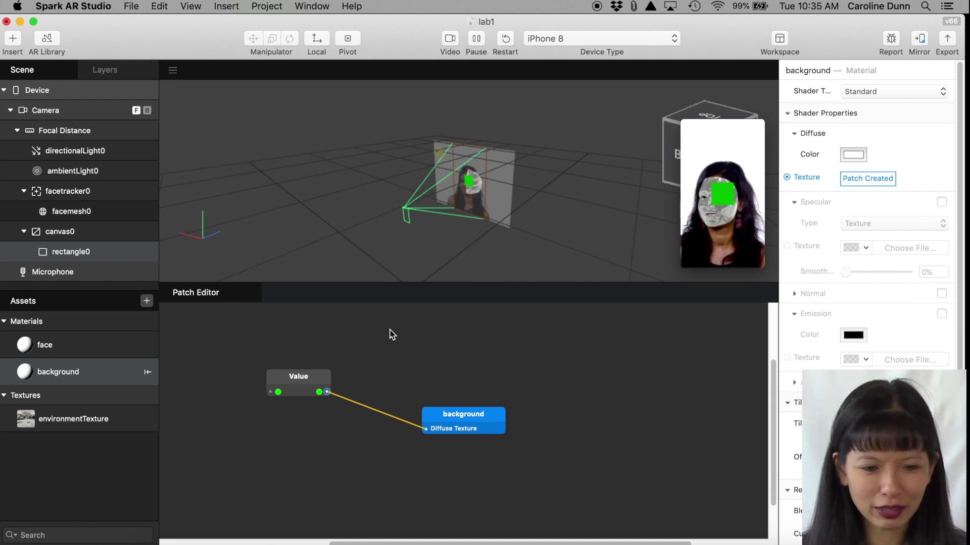
double_click(336, 369)
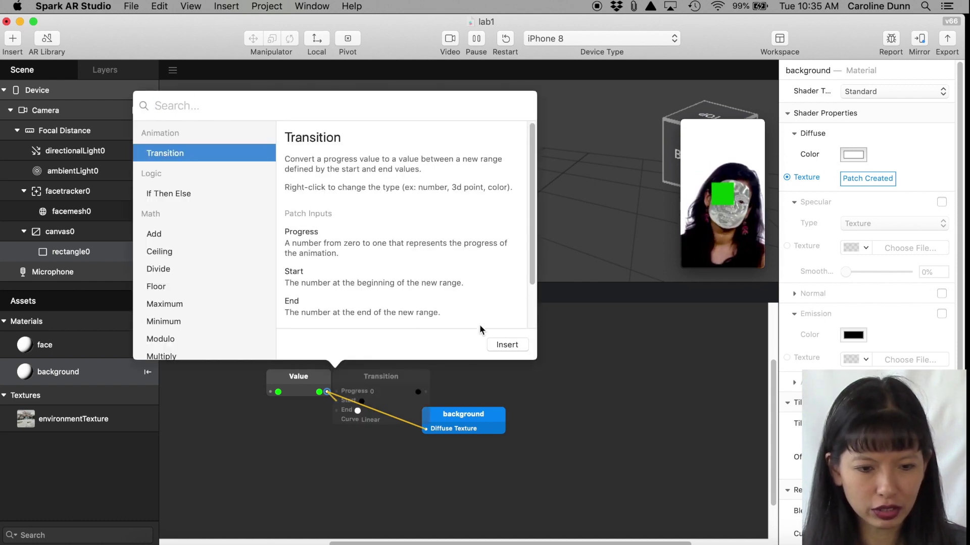
Insert a Color-type Transition patch and place it above the Value patch.
left_click(511, 344)
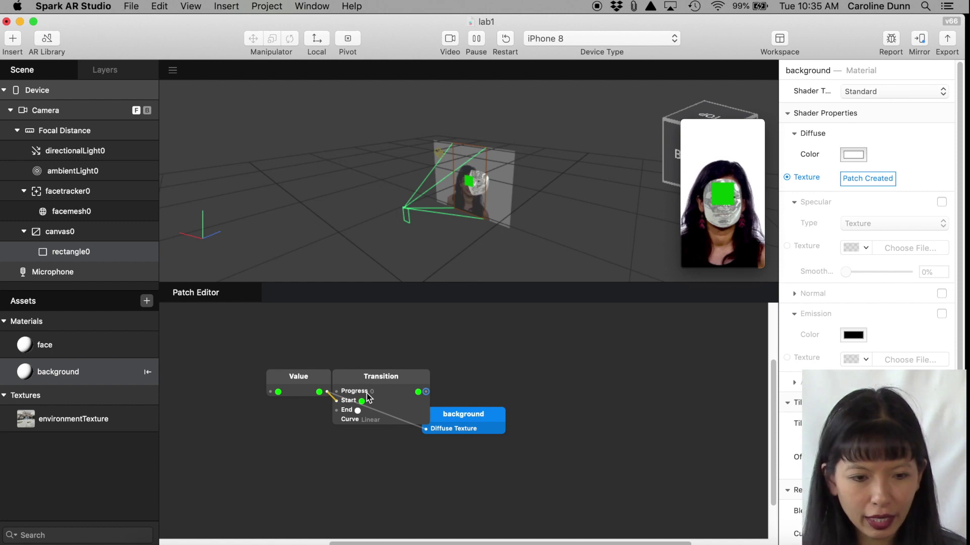
right_click(381, 376)
mouse_move(426, 377)
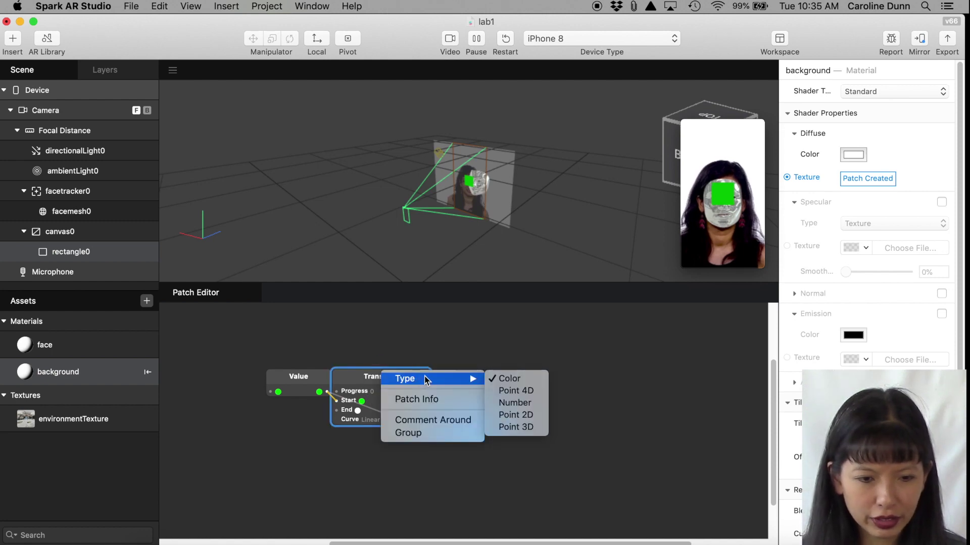
left_click(508, 377)
left_click_drag(415, 402, 434, 356)
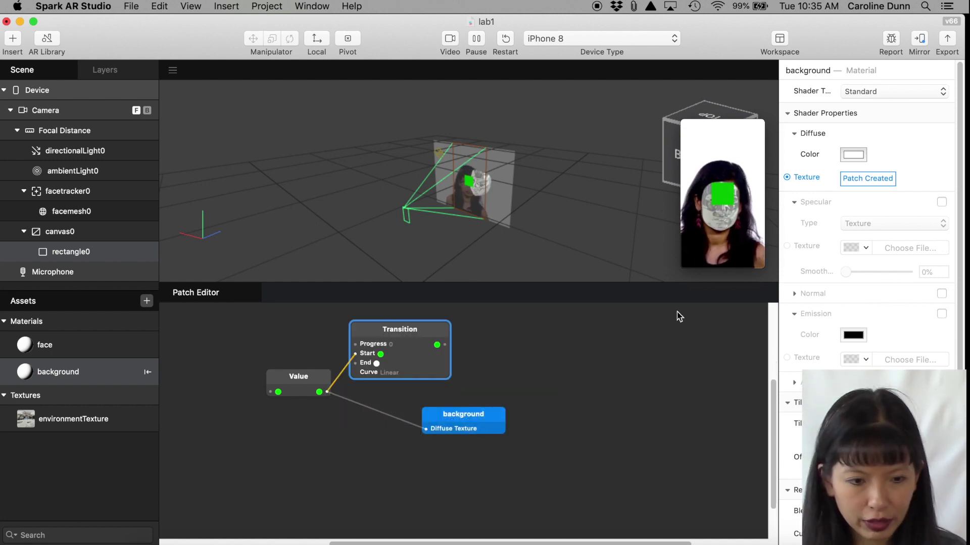
Set the Transition's Start colour to Yellow and End colour to Blue.
right_click(382, 359)
left_click(381, 354)
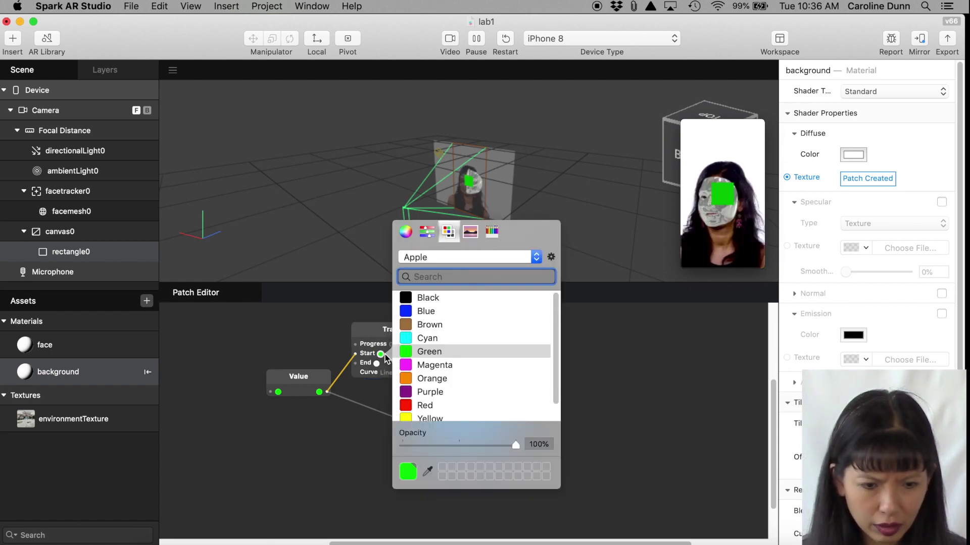
left_click(425, 416)
left_click(376, 363)
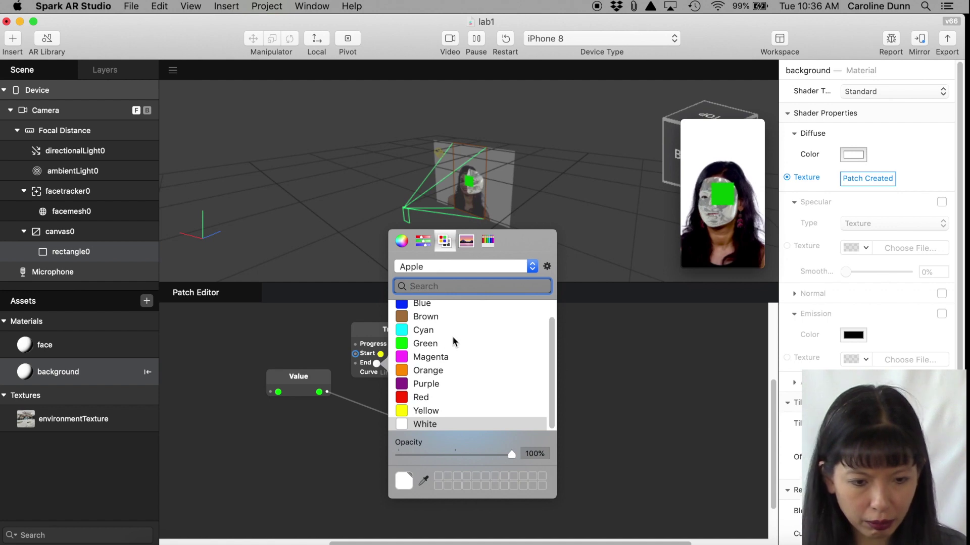
left_click(430, 306)
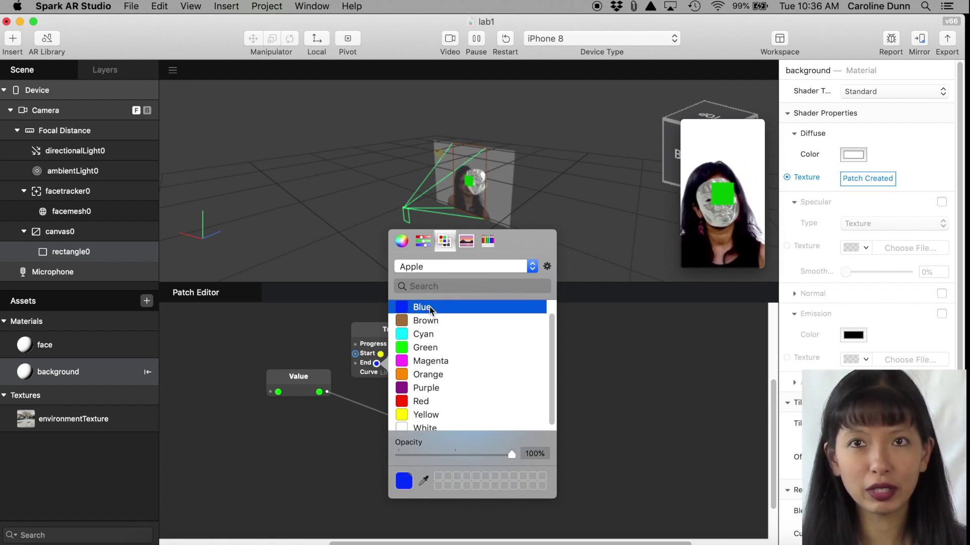
left_click(363, 338)
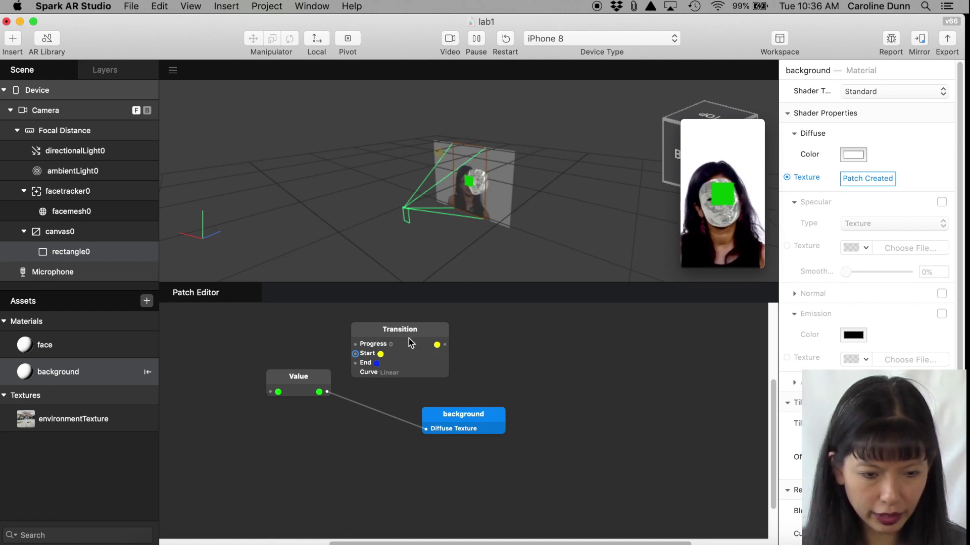
left_click_drag(399, 337, 427, 432)
Rearrange the patches and set Transition Progress to 1, turning the square blue.
left_click_drag(309, 391, 305, 486)
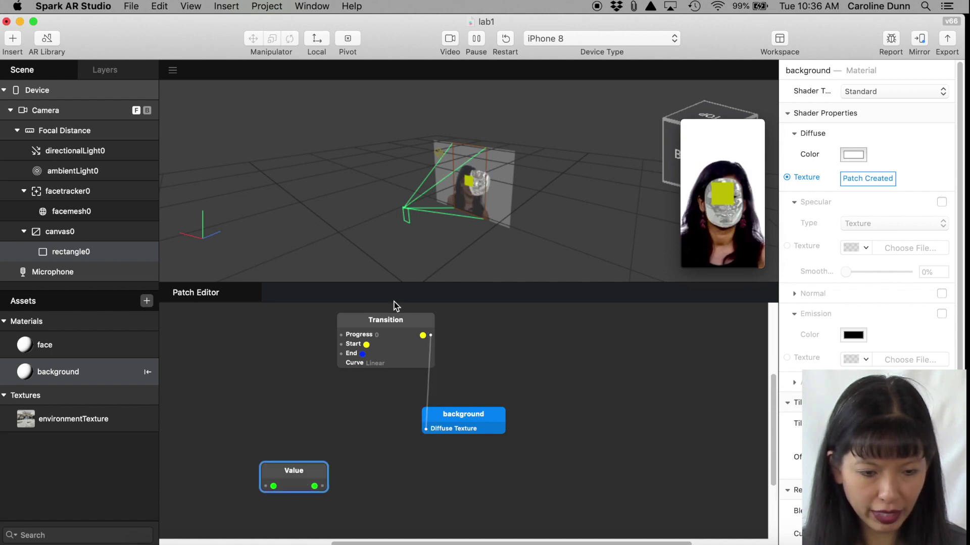
left_click_drag(401, 323, 345, 370)
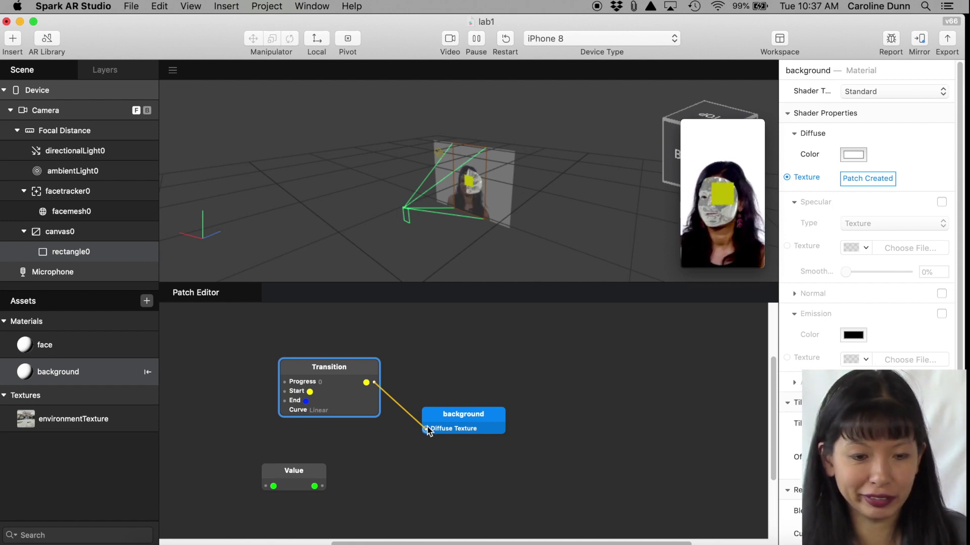
left_click(326, 383)
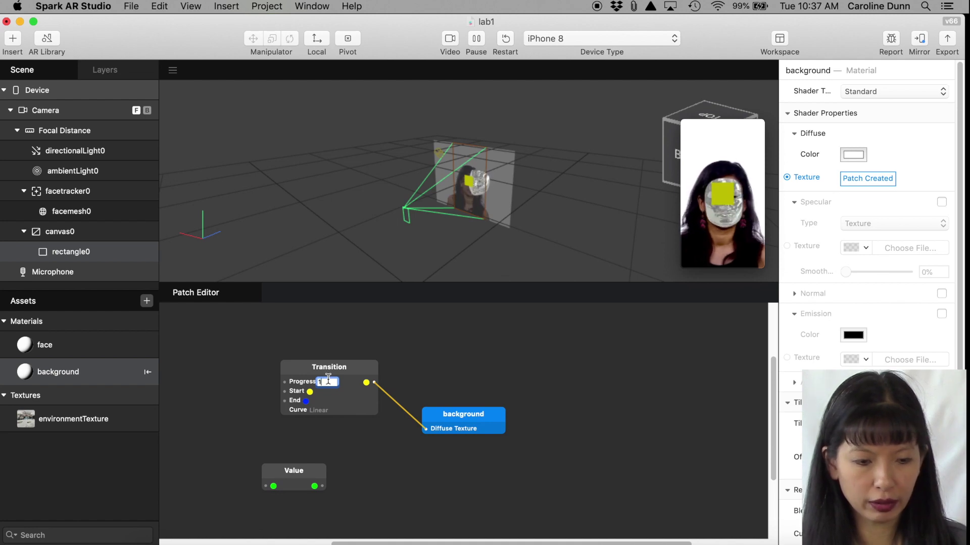
type("1")
left_click(335, 402)
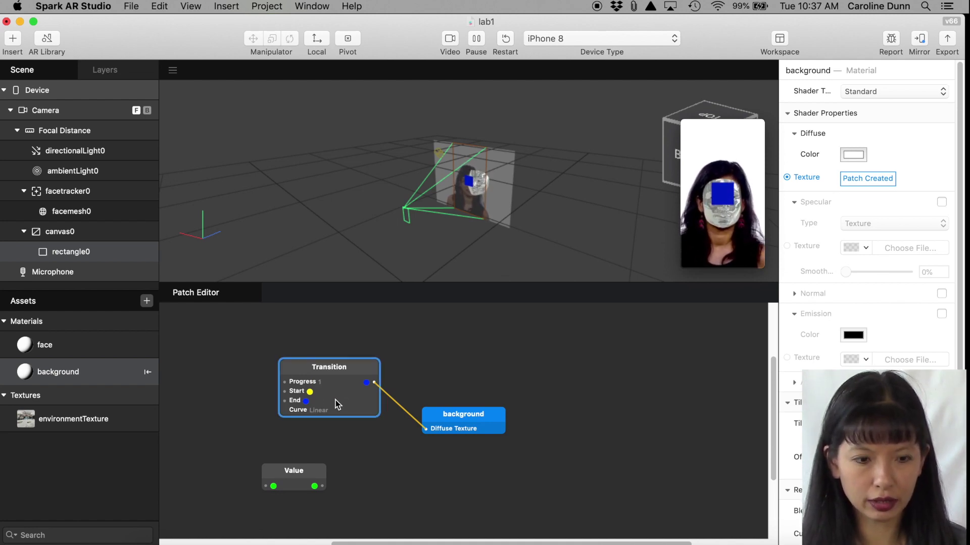
Change Transition Progress to 0.5, then to 0.3 for a yellow-blue blend.
left_click(321, 382)
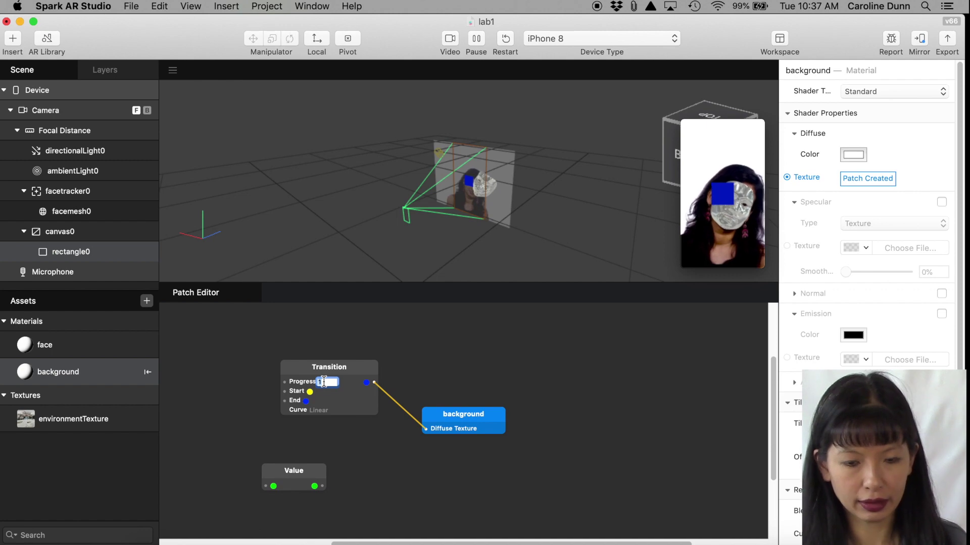
key("BackSpace")
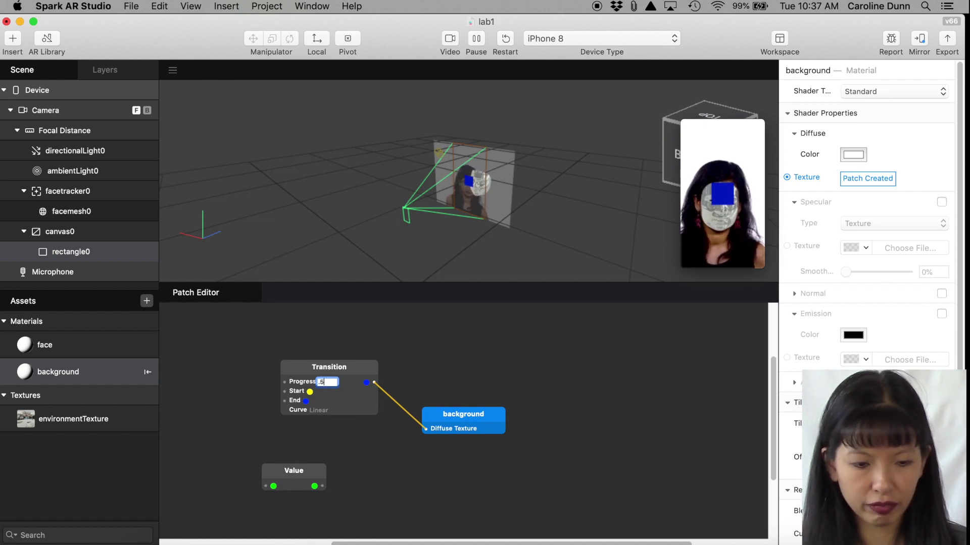
type(".5")
key("Return")
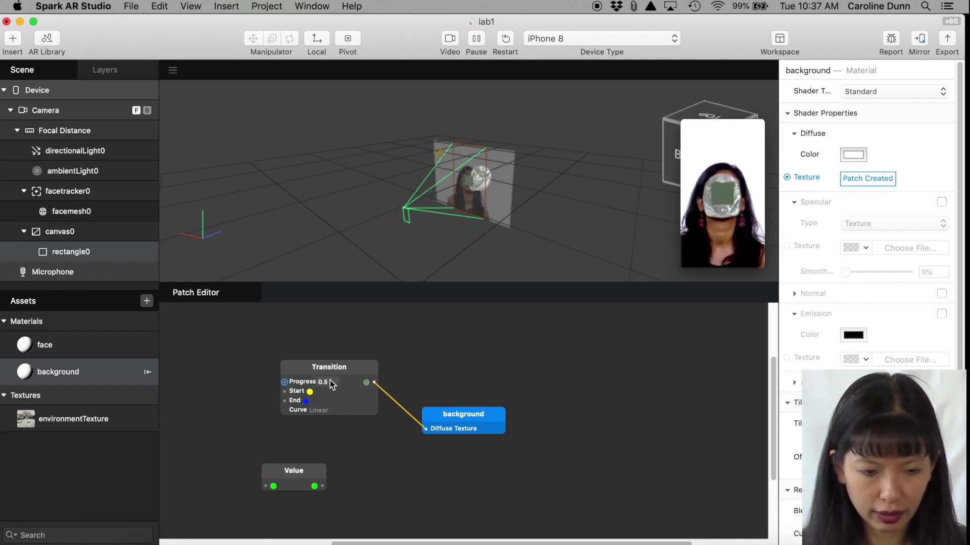
double_click(324, 382)
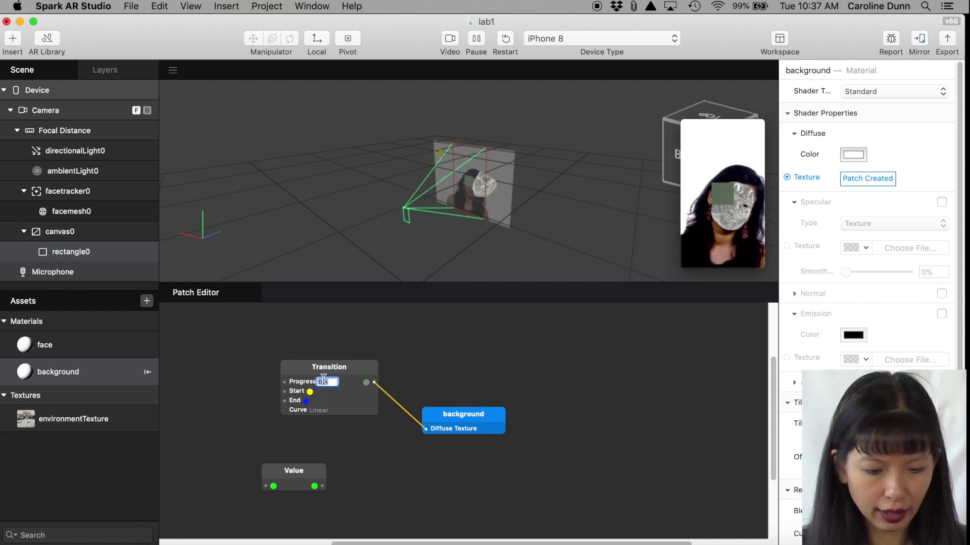
type("0.3")
key("Return")
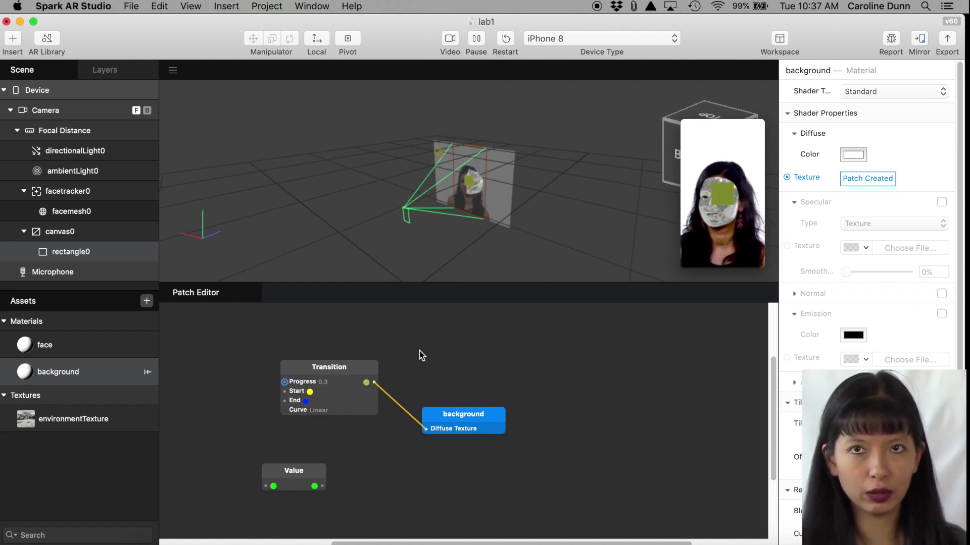
Insert a Loop Animation patch to drive Transition Progress, toggling its Enable off and on.
right_click(438, 365)
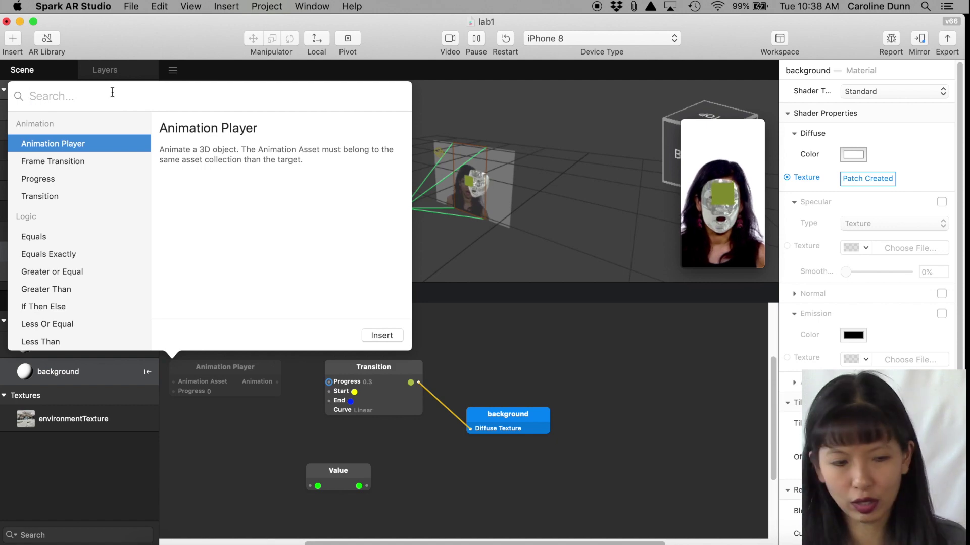
type("loop")
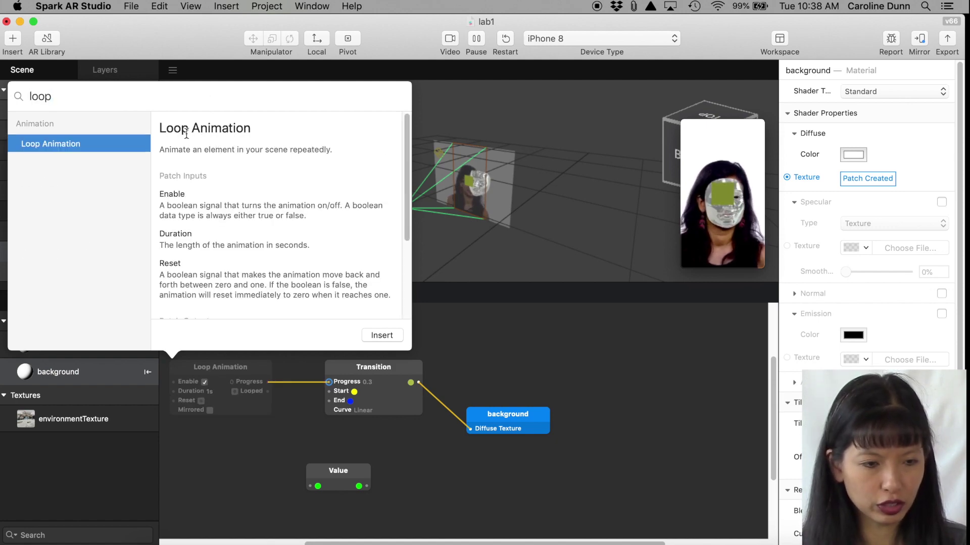
left_click(383, 335)
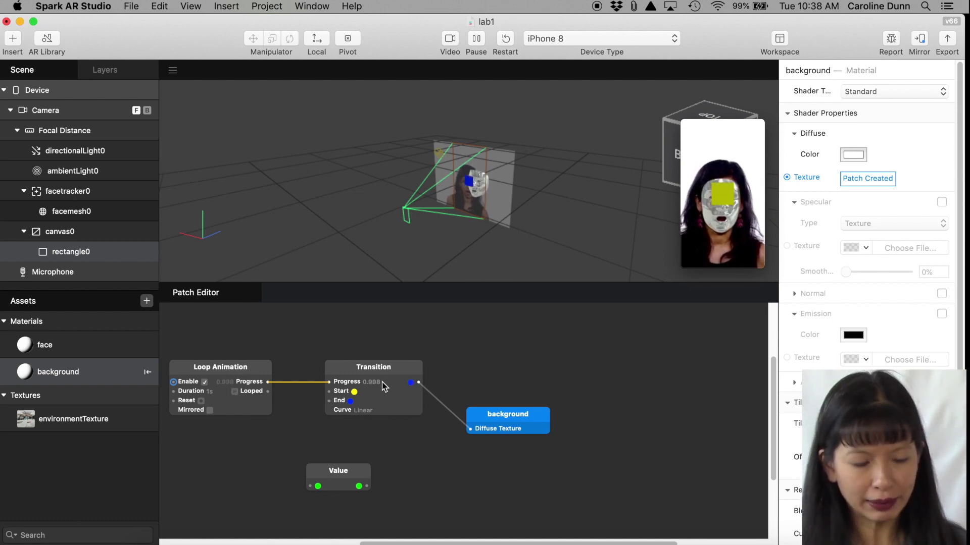
left_click(205, 383)
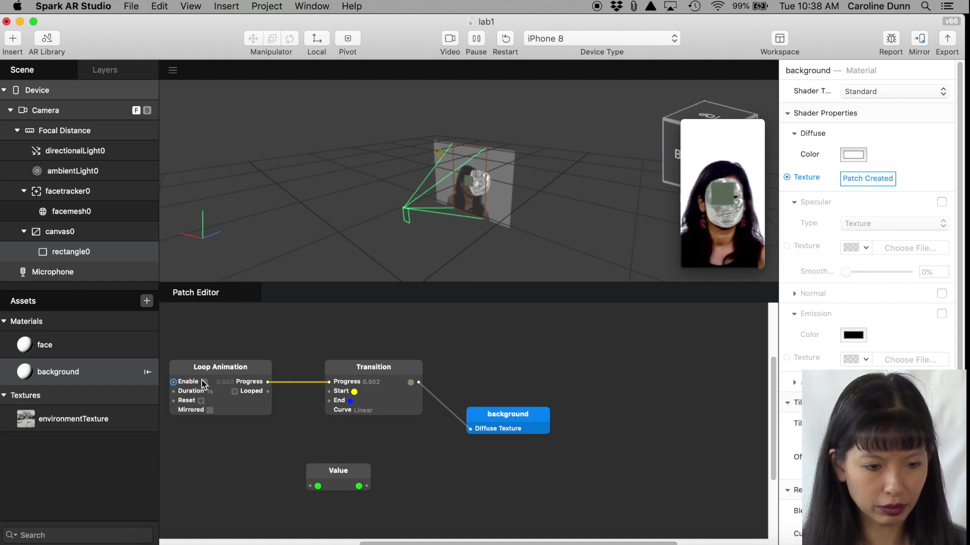
left_click(205, 383)
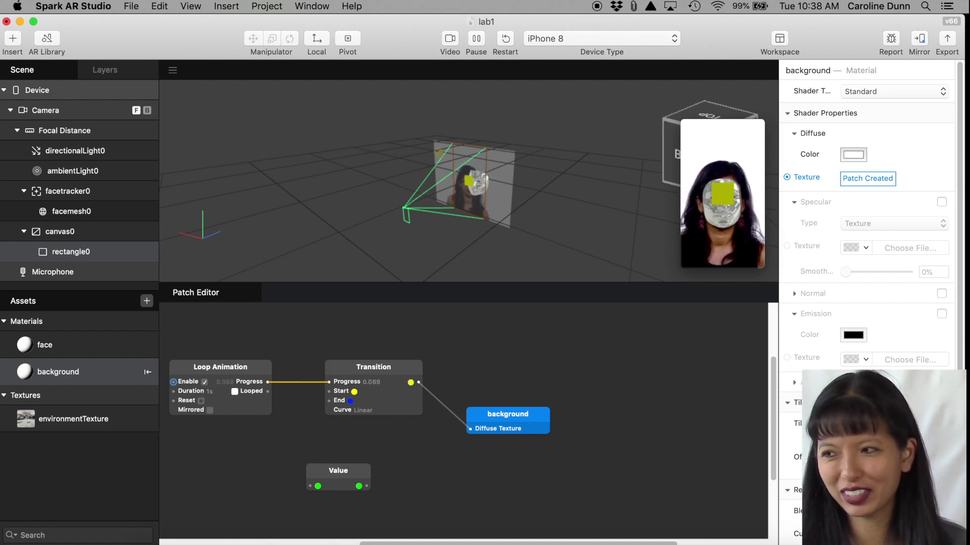
left_click(65, 112)
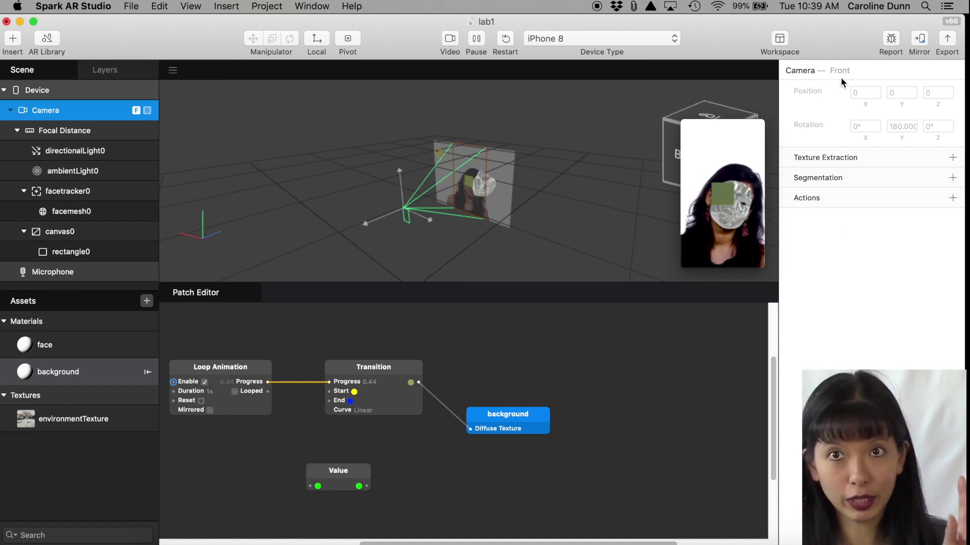
Enable Texture Extraction on the Camera to create a CameraTexture, then select the background material.
left_click(952, 158)
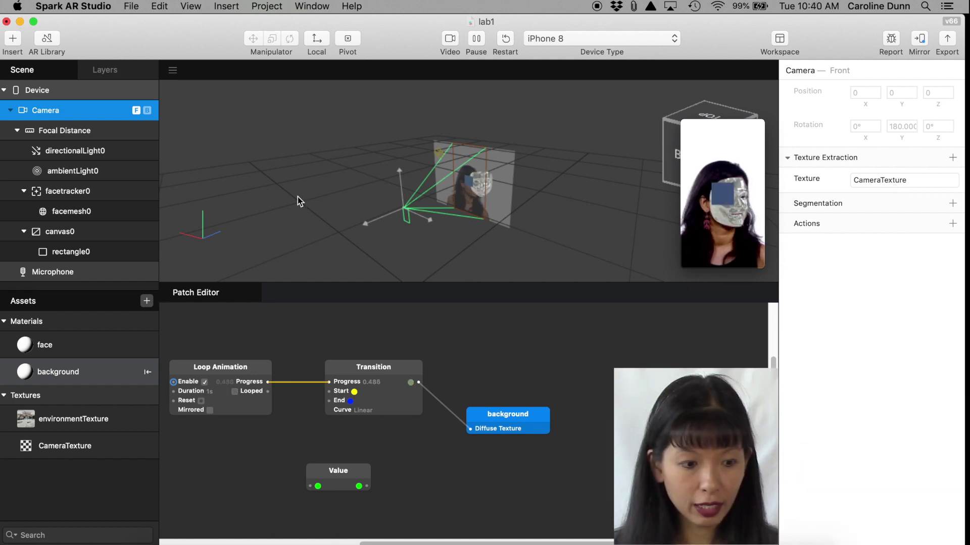
left_click(89, 367)
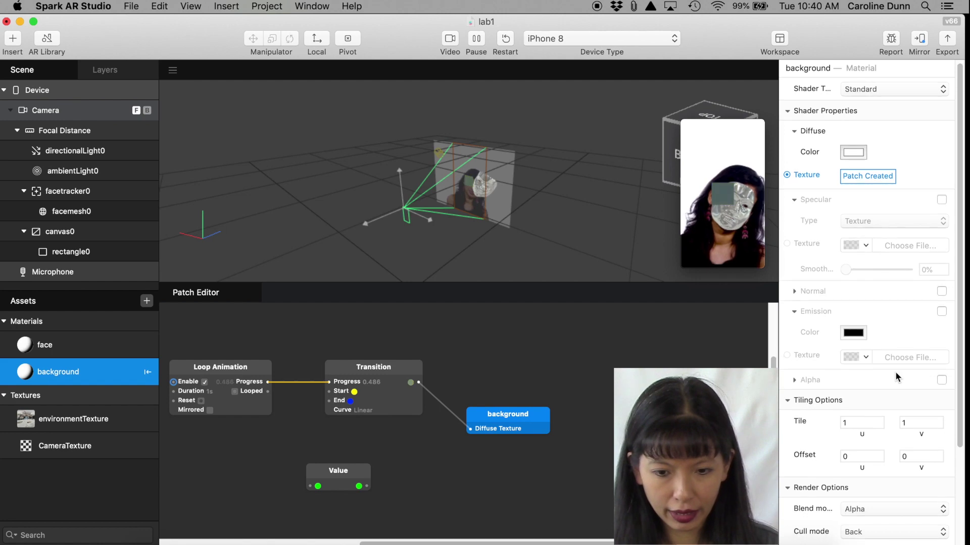
scroll(895, 371, "down", 5)
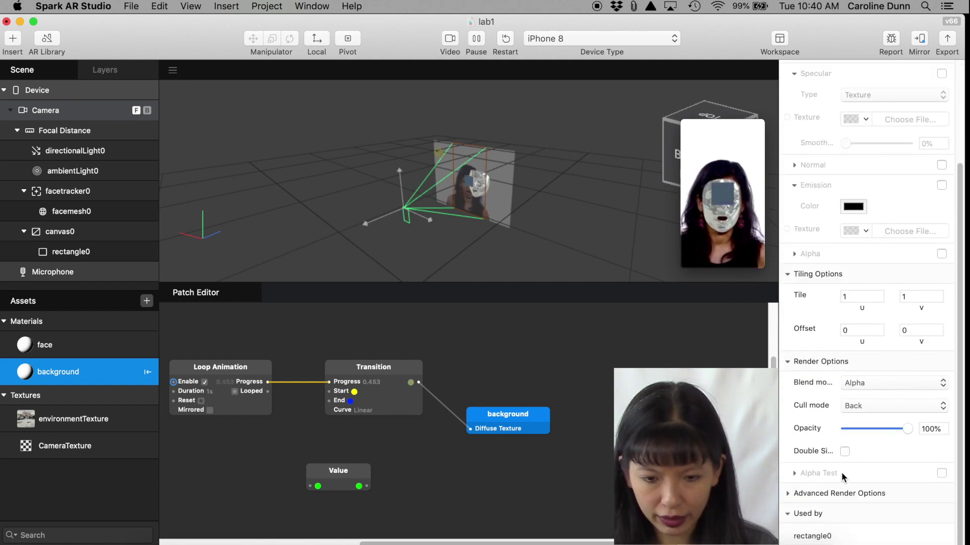
Turn on the background material's alpha using a new inverted Segmentation Mask Texture, then select rectangle0.
left_click(941, 254)
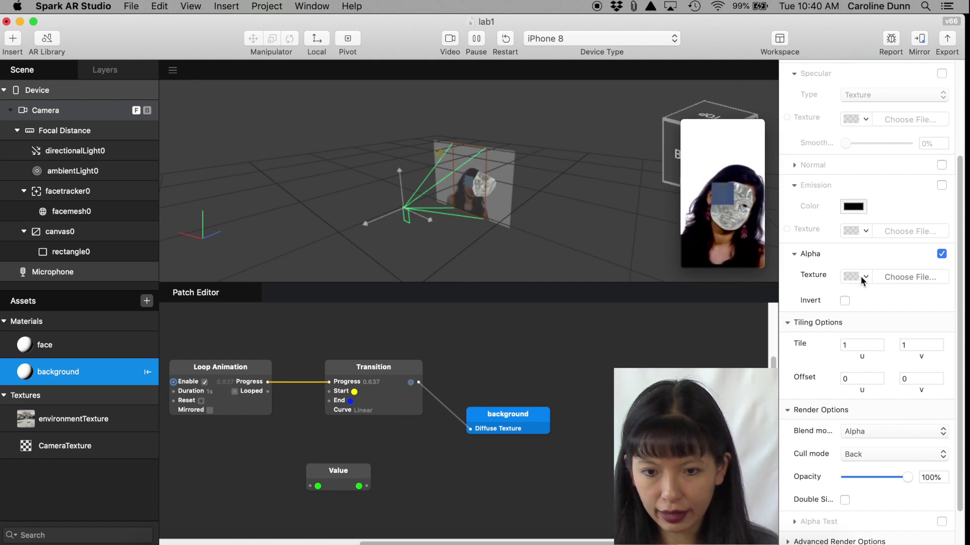
left_click(863, 276)
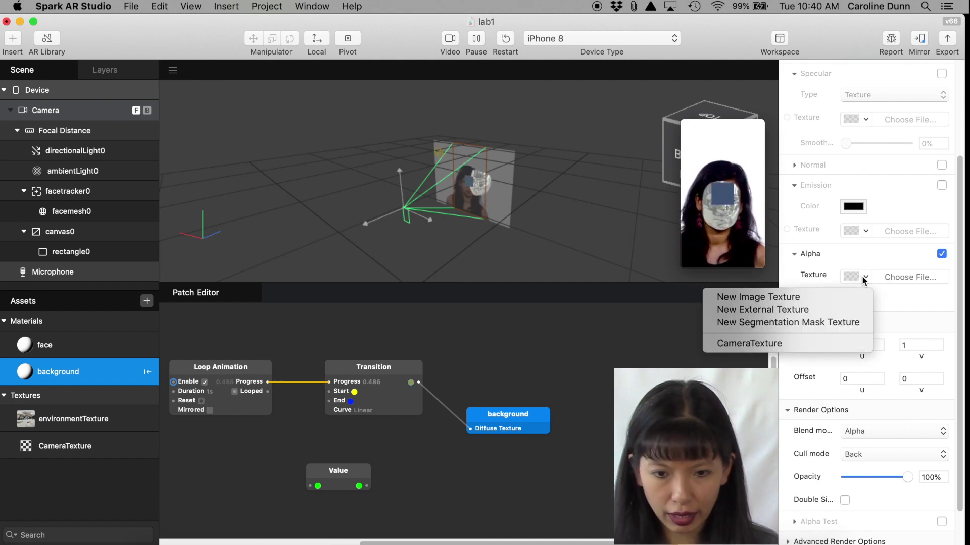
left_click(791, 323)
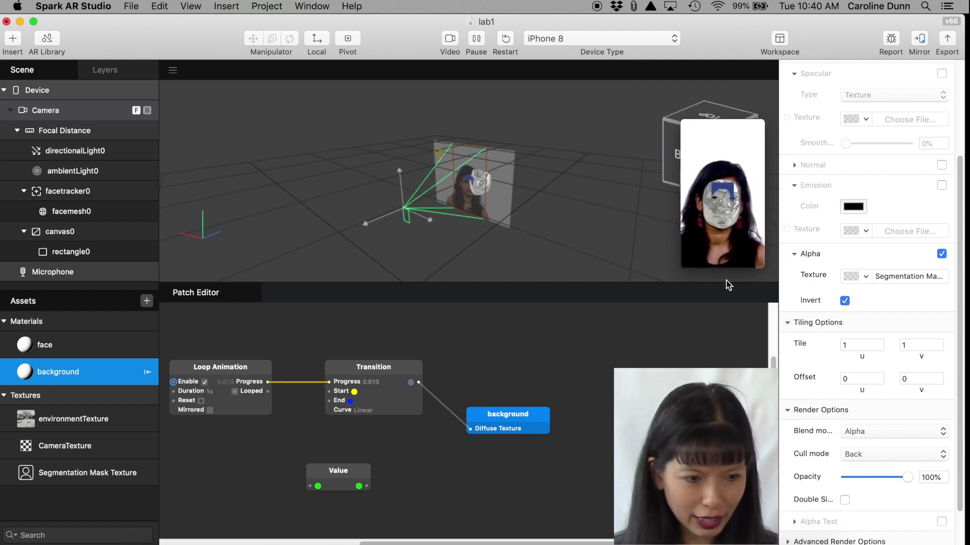
left_click(110, 253)
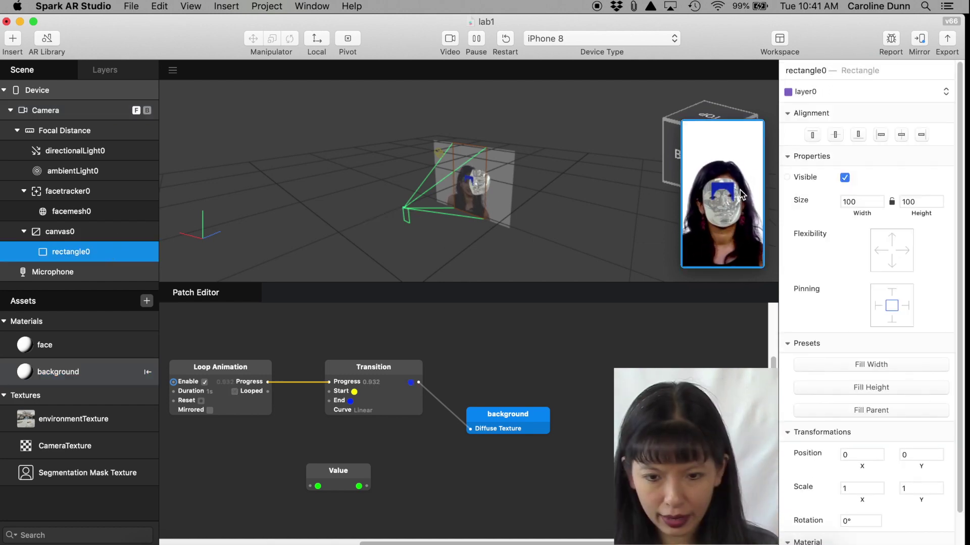
Make rectangle0 fill width and height (375 × 667.00001) and pop out the simulator preview.
left_click(913, 363)
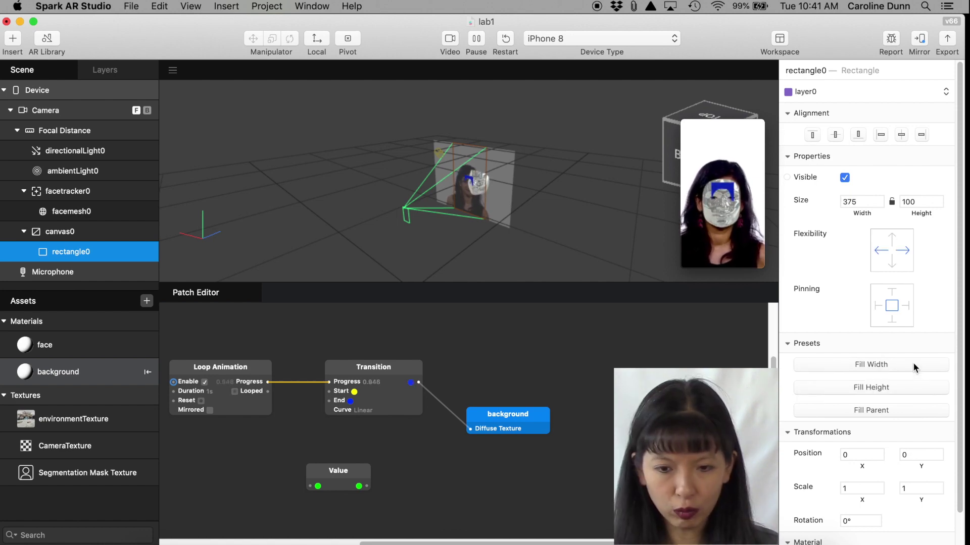
left_click(914, 389)
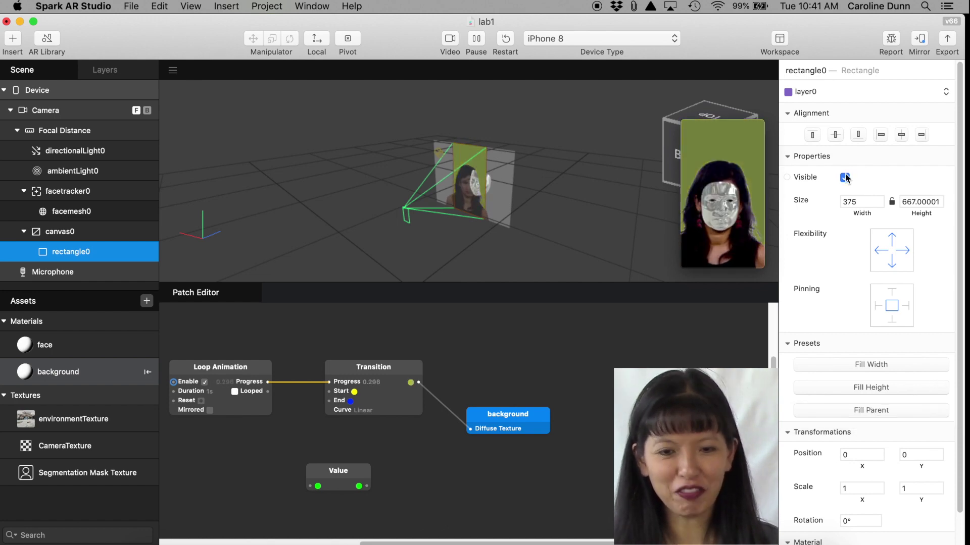
left_click(763, 138)
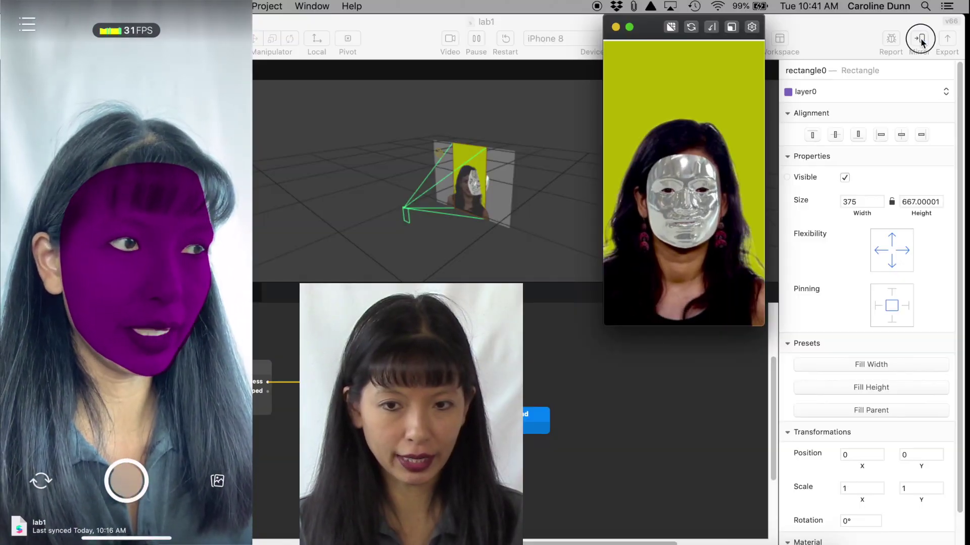
Mirror the effect to the connected iPhone for a live preview.
left_click(920, 39)
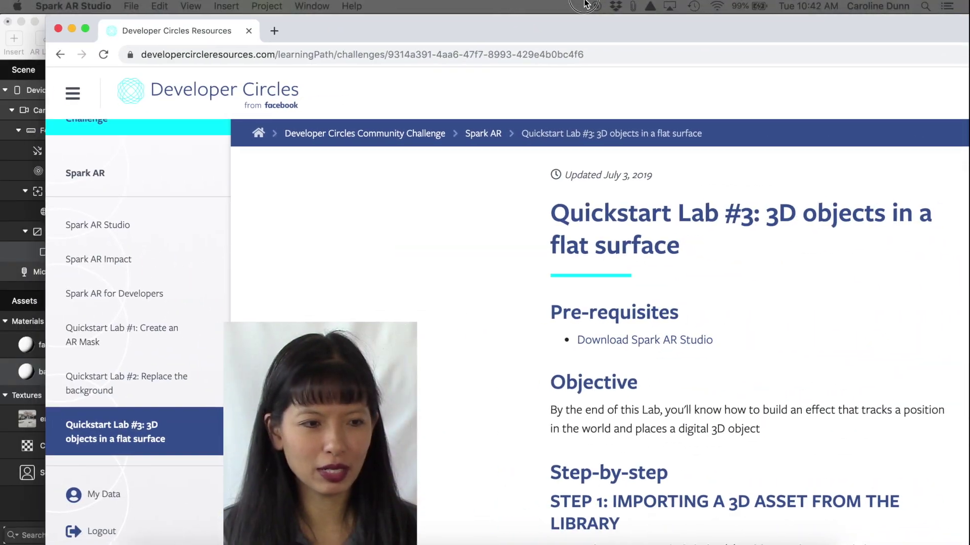
Bring the Developer Circles Quickstart Lab #3 tutorial page in Chrome to the front.
left_click(781, 91)
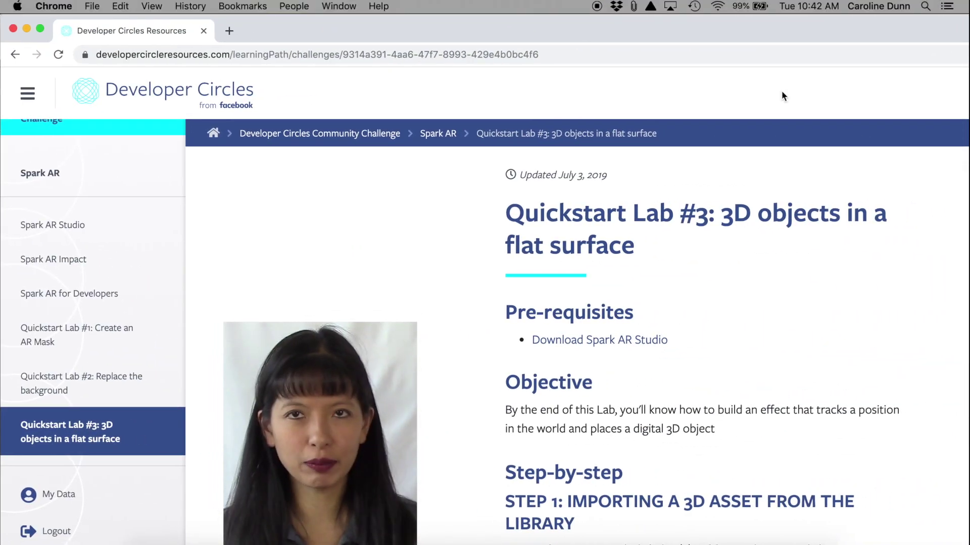